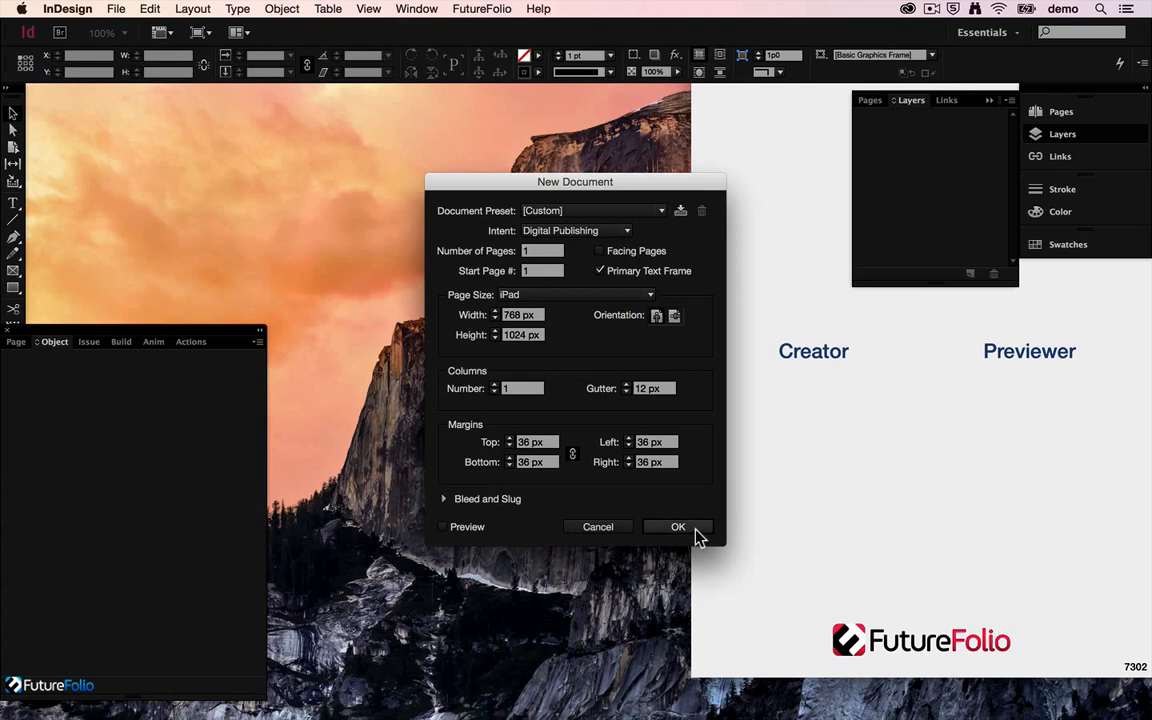
Step: Create a one-page 768 × 1024 px iPad document for digital publishing and delete its automatic text frame
left_click(608, 488)
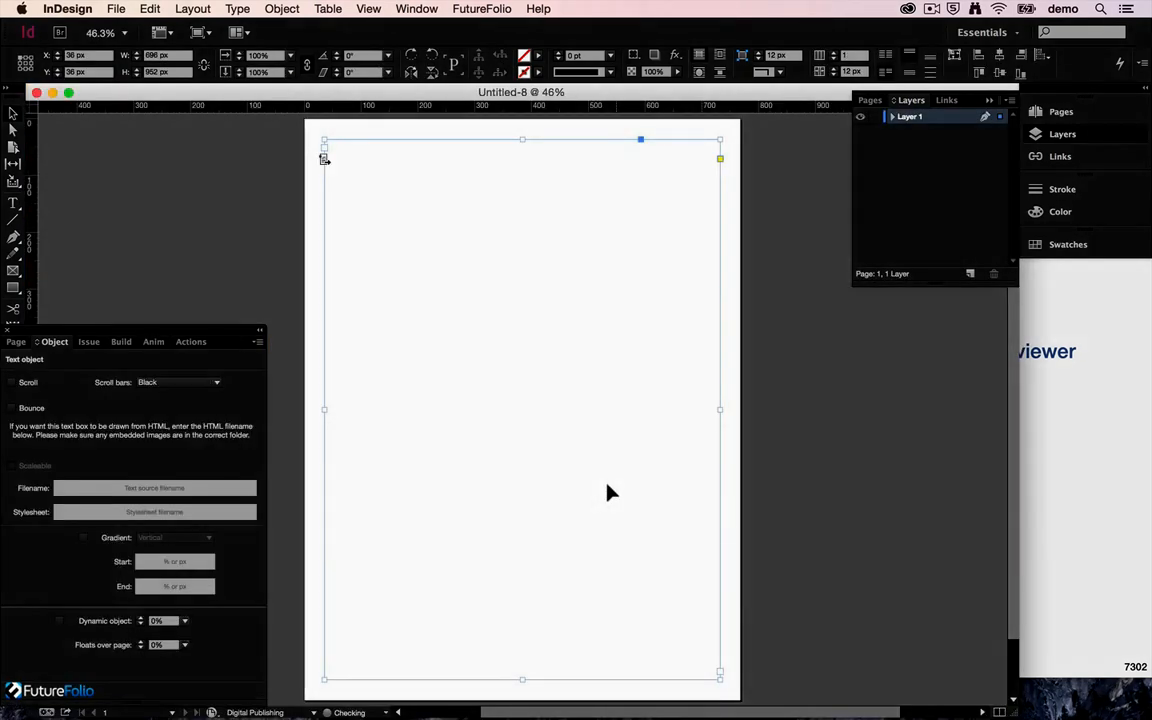
key("Delete")
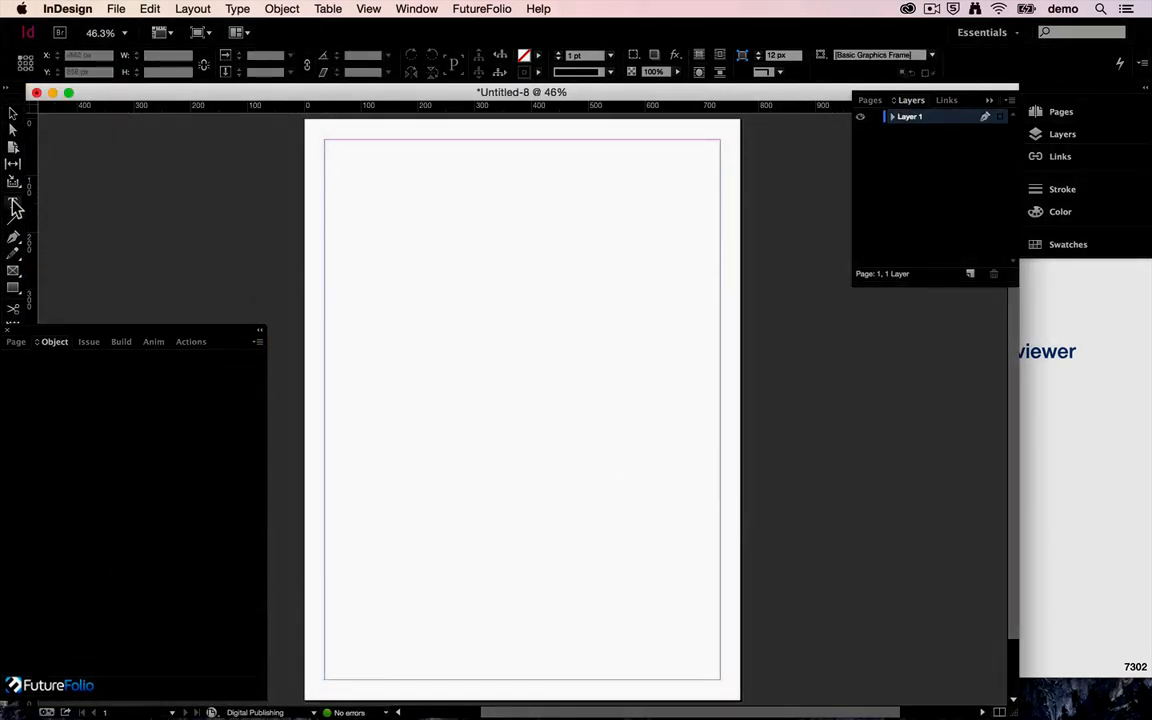
Step: Draw a tall, narrow text frame about 206 × 882 px near the page's centre and fill it with placeholder text
left_click(14, 203)
left_click_drag(437, 153, 554, 653)
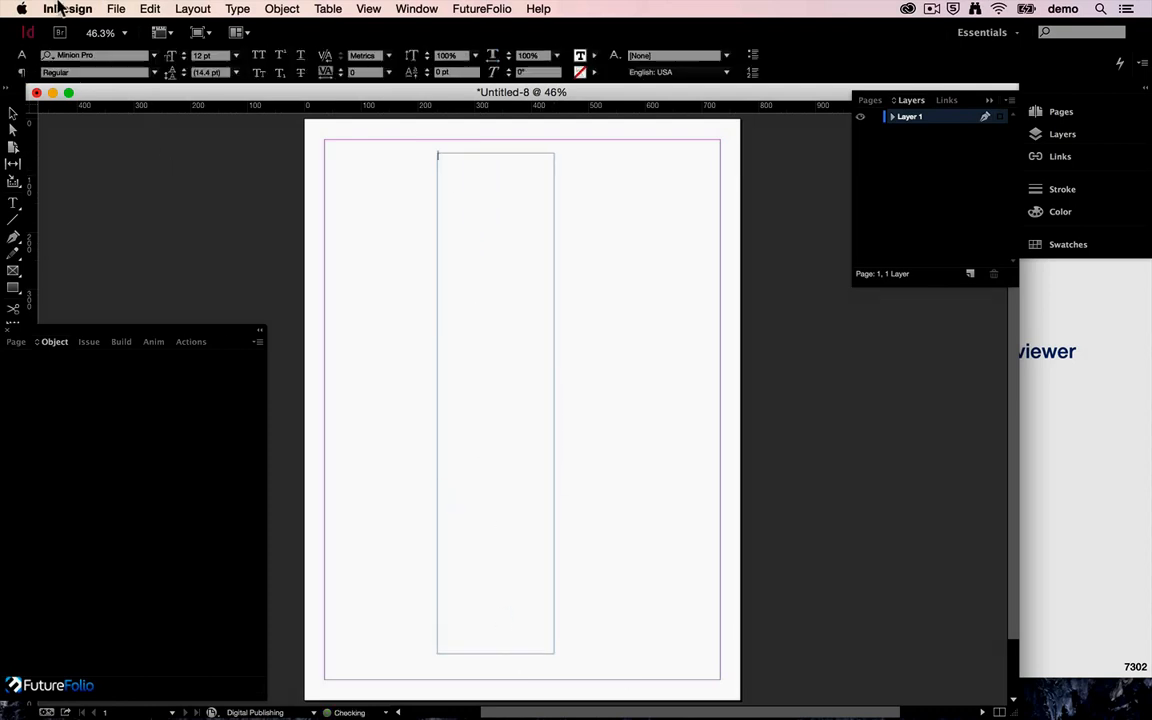
left_click(236, 9)
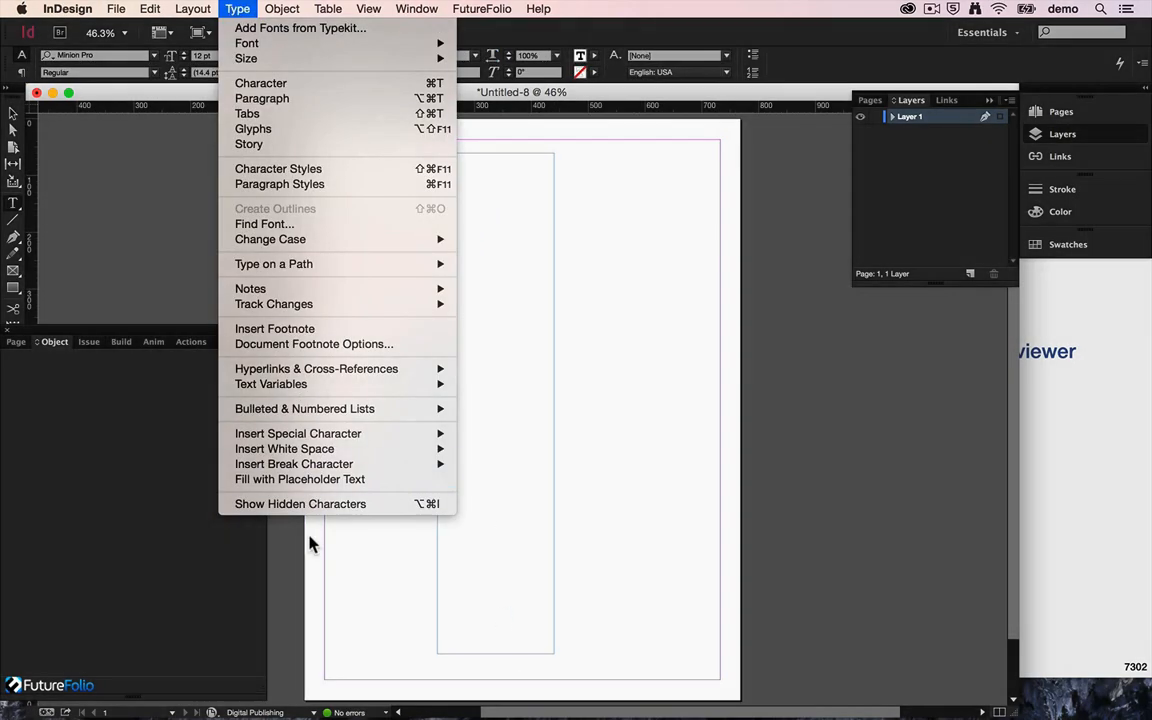
left_click(300, 479)
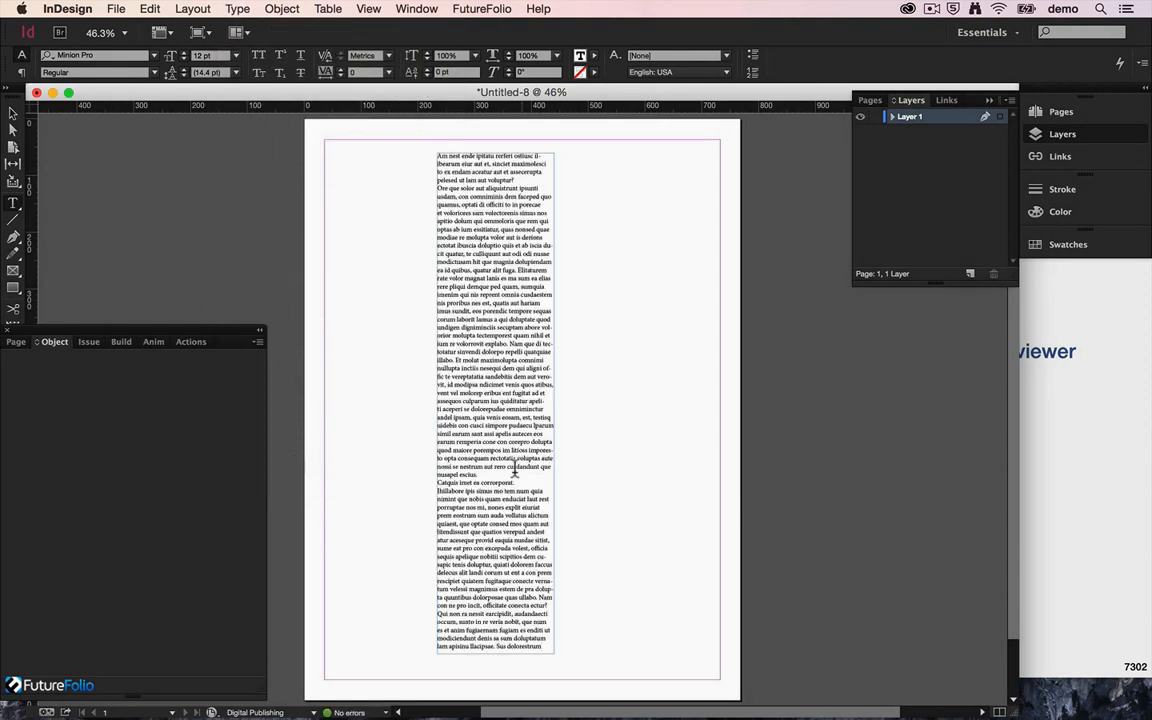
Step: Set all the placeholder text in the frame to 36 pt
key("super+a")
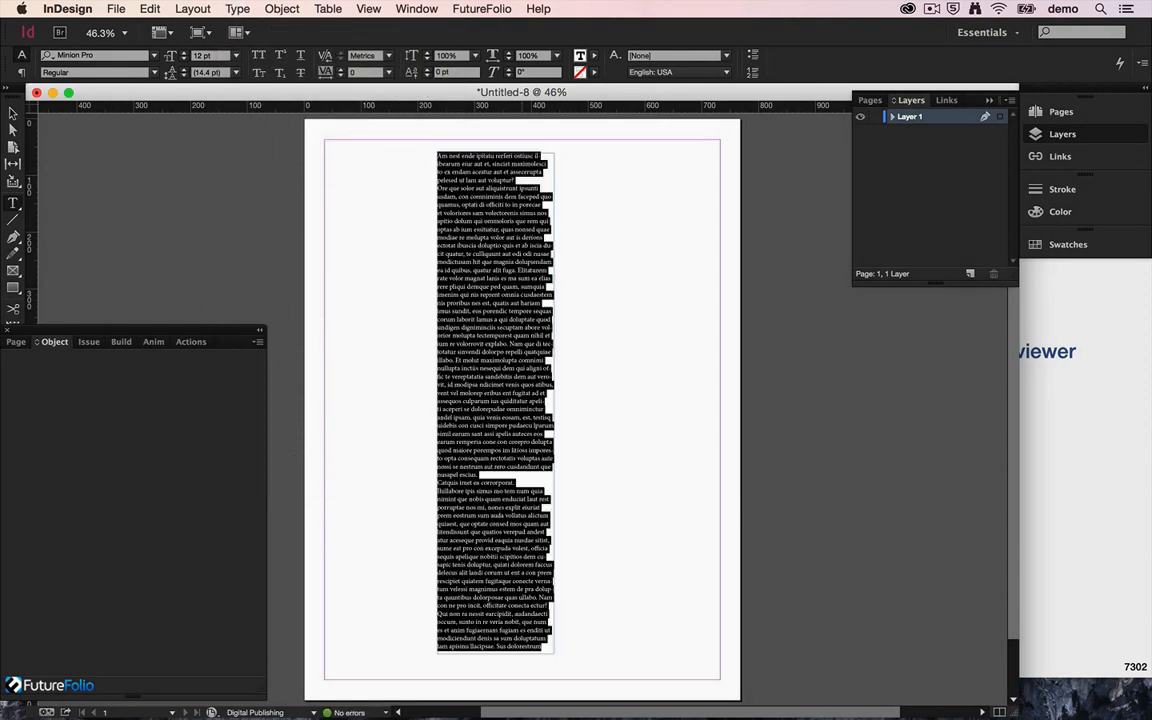
left_click(236, 55)
left_click(231, 250)
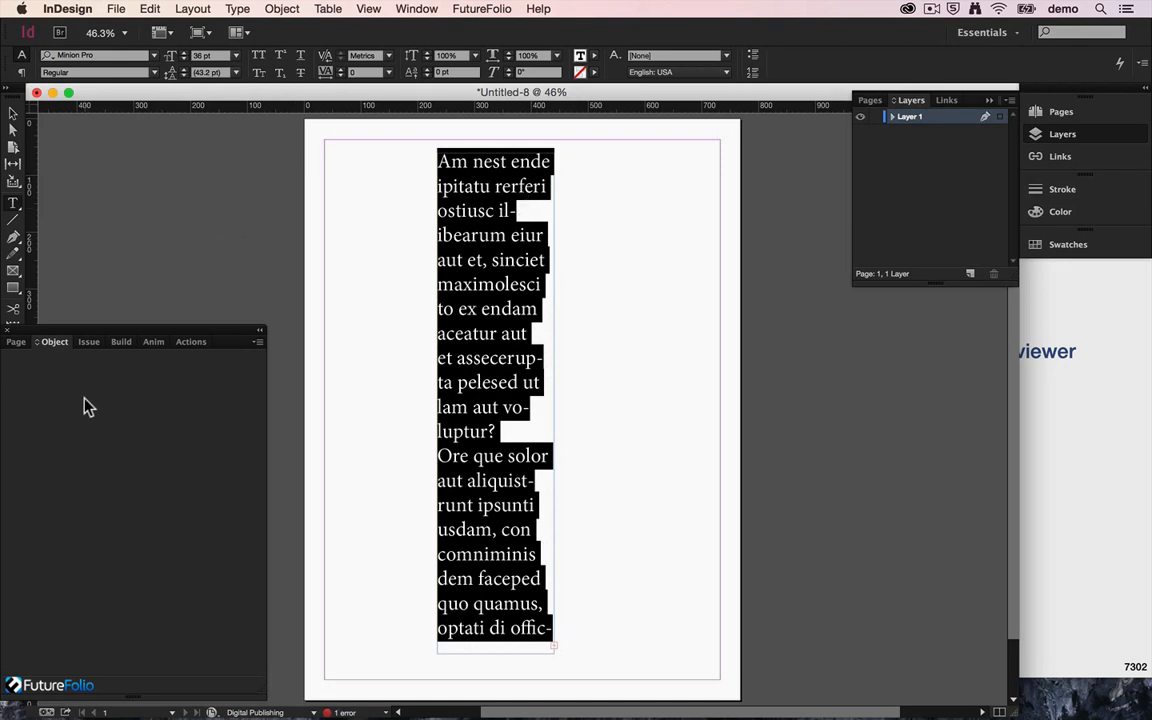
Step: Save the document as Text in the Documents folder of FutureFolio Tutorials
key("super+s")
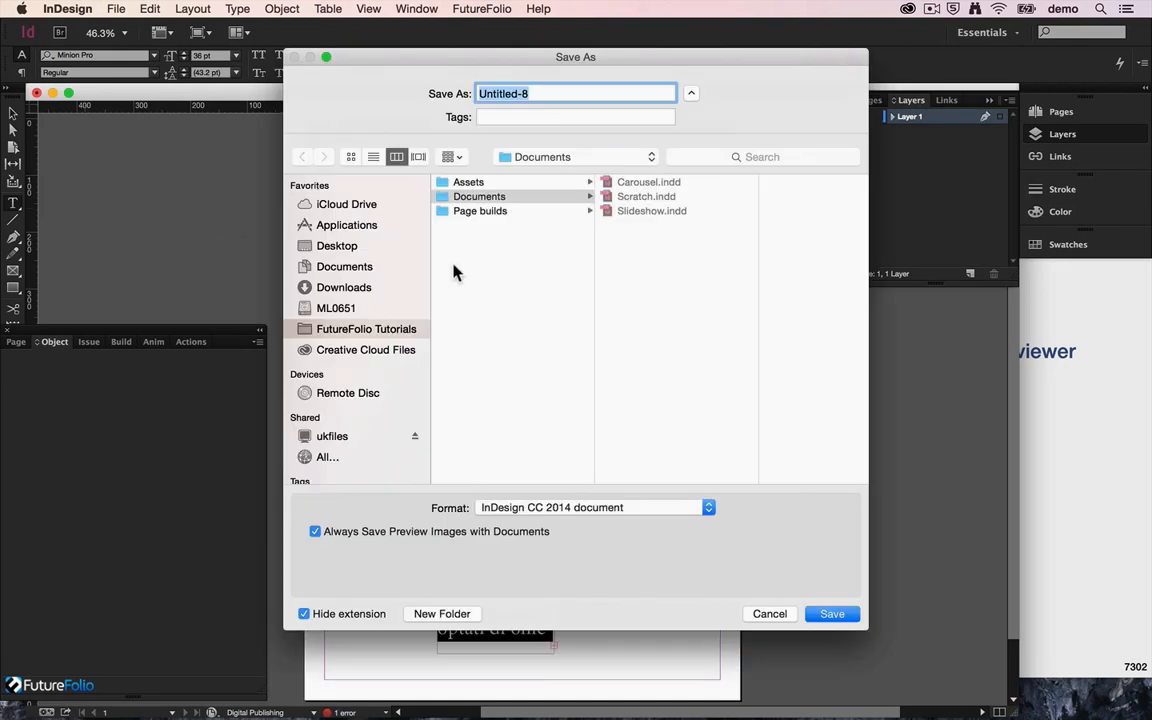
type("Text")
key("Return")
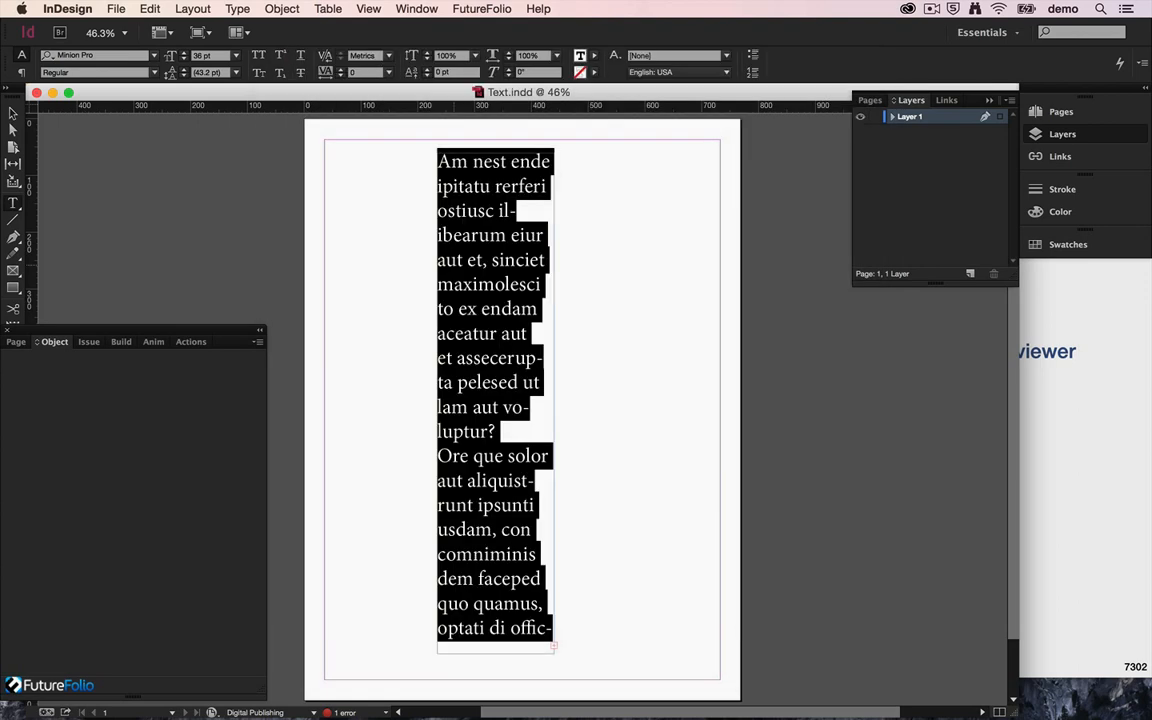
Step: Build the document to the simulator and open the Text_v_t issue to try scrolling its page
left_click(121, 341)
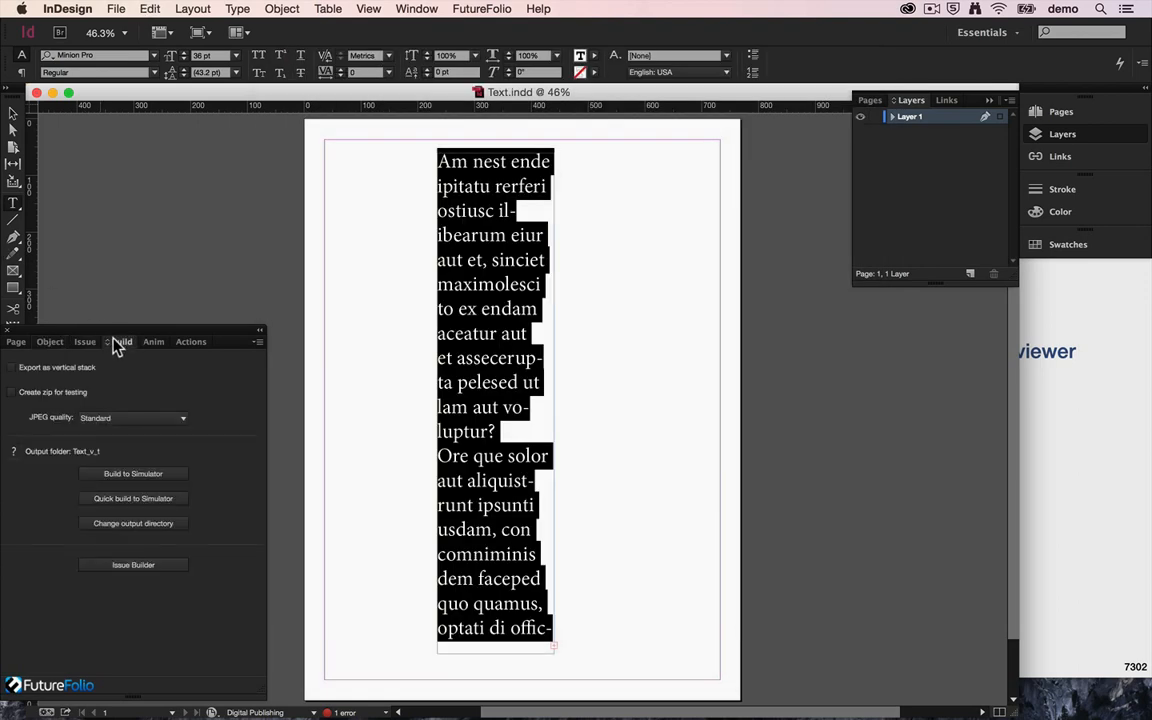
left_click(118, 472)
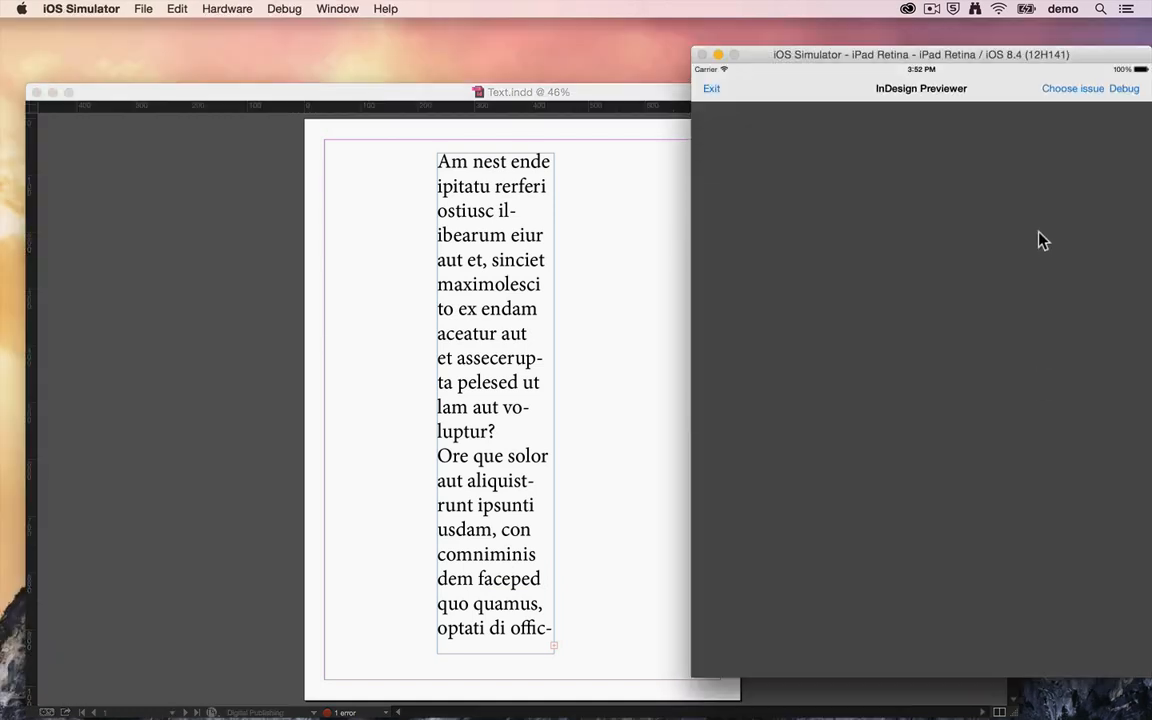
left_click(1070, 90)
left_click(982, 197)
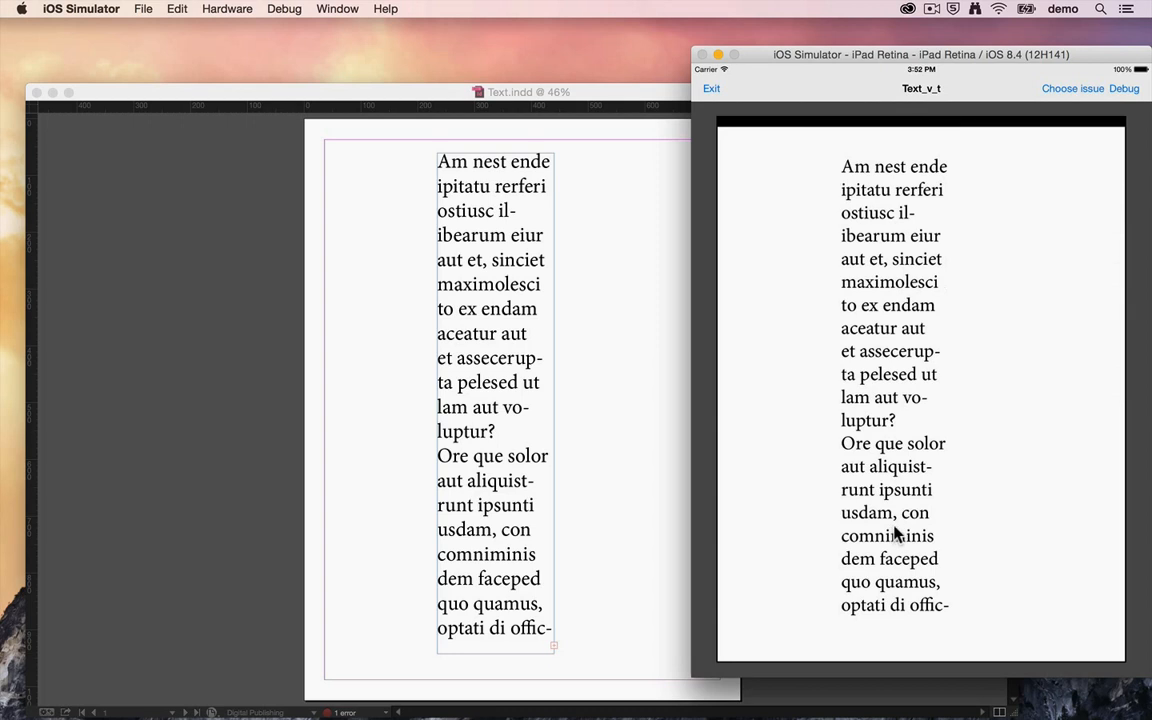
mouse_move(896, 533)
left_mouse_down()
mouse_move(897, 437)
mouse_move(890, 543)
left_mouse_up()
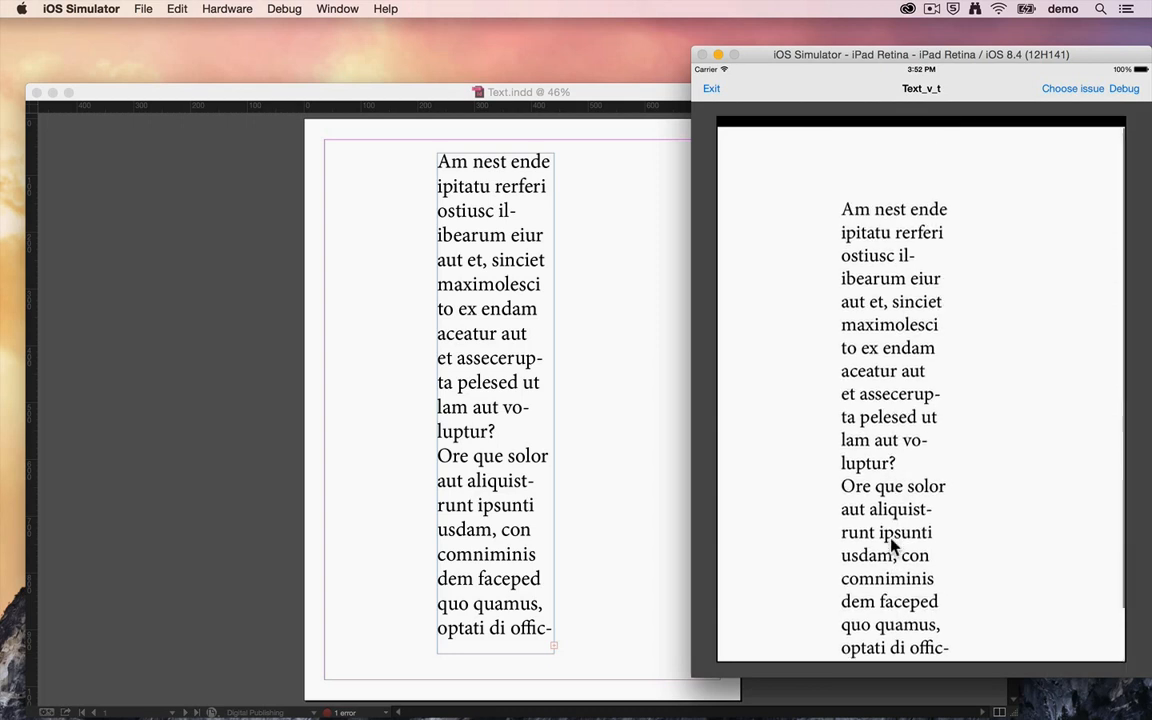
Step: Return to InDesign and narrow the document window so that the simulator preview shows beside it
left_click(383, 541)
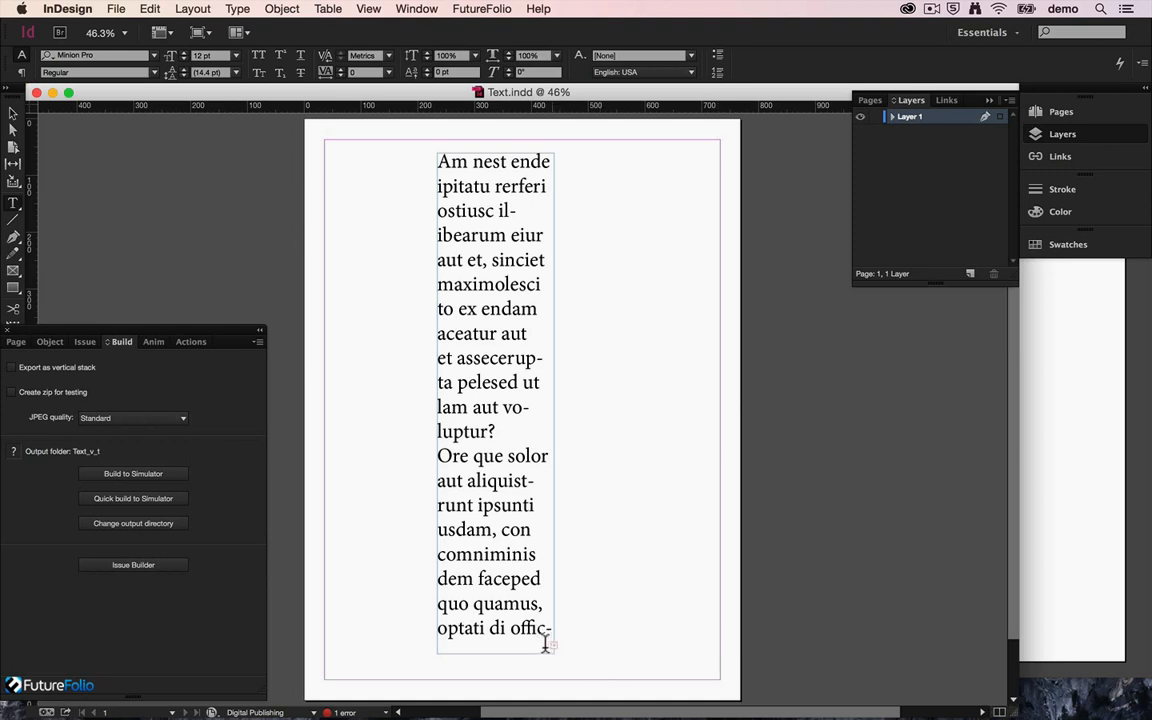
left_click(545, 641)
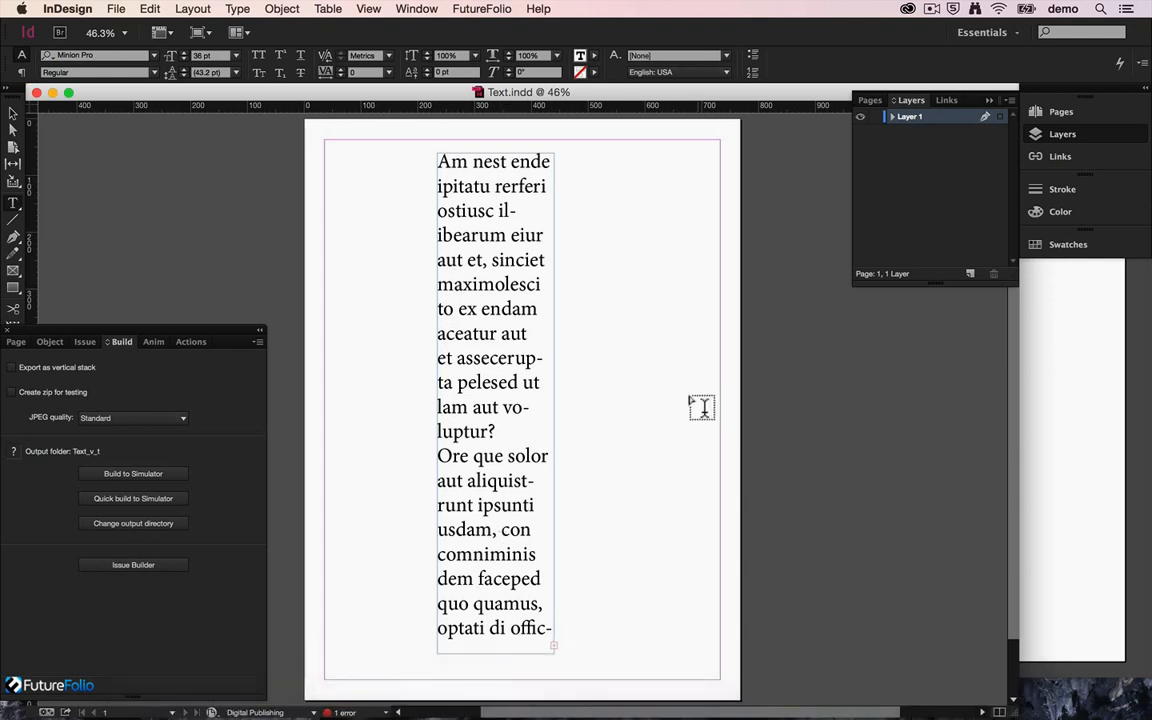
left_click_drag(1016, 714, 694, 716)
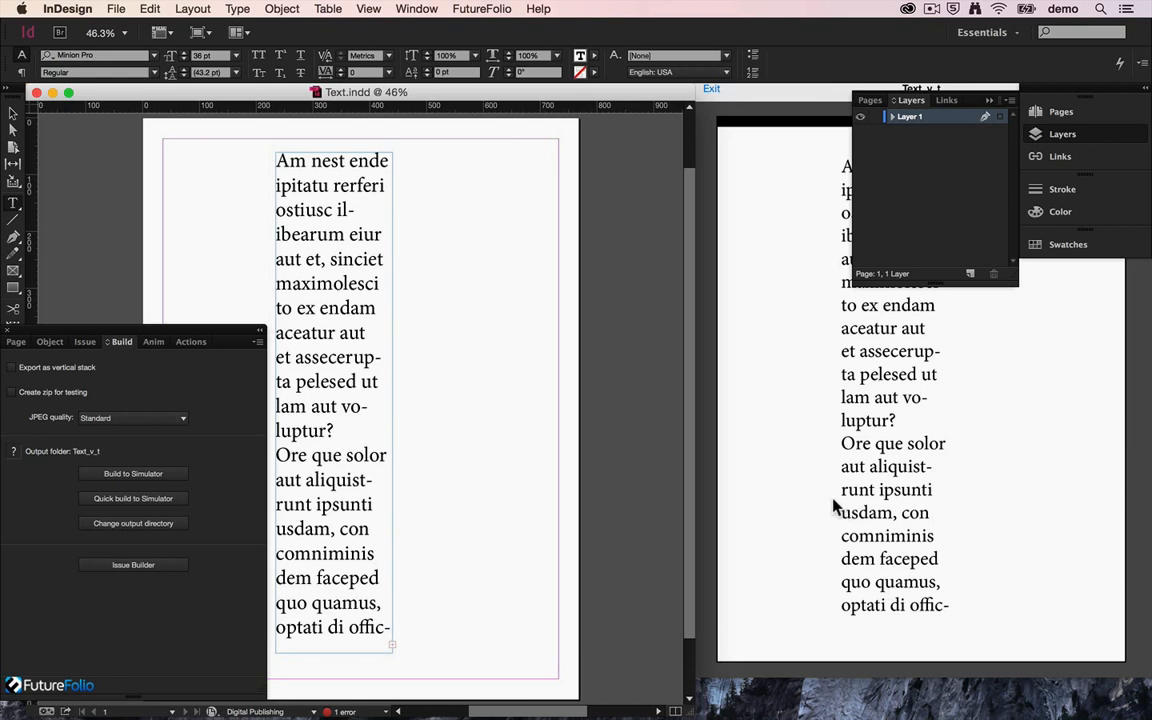
Step: Enable scrolling for the text frame and build the document to the simulator again
left_click(53, 343)
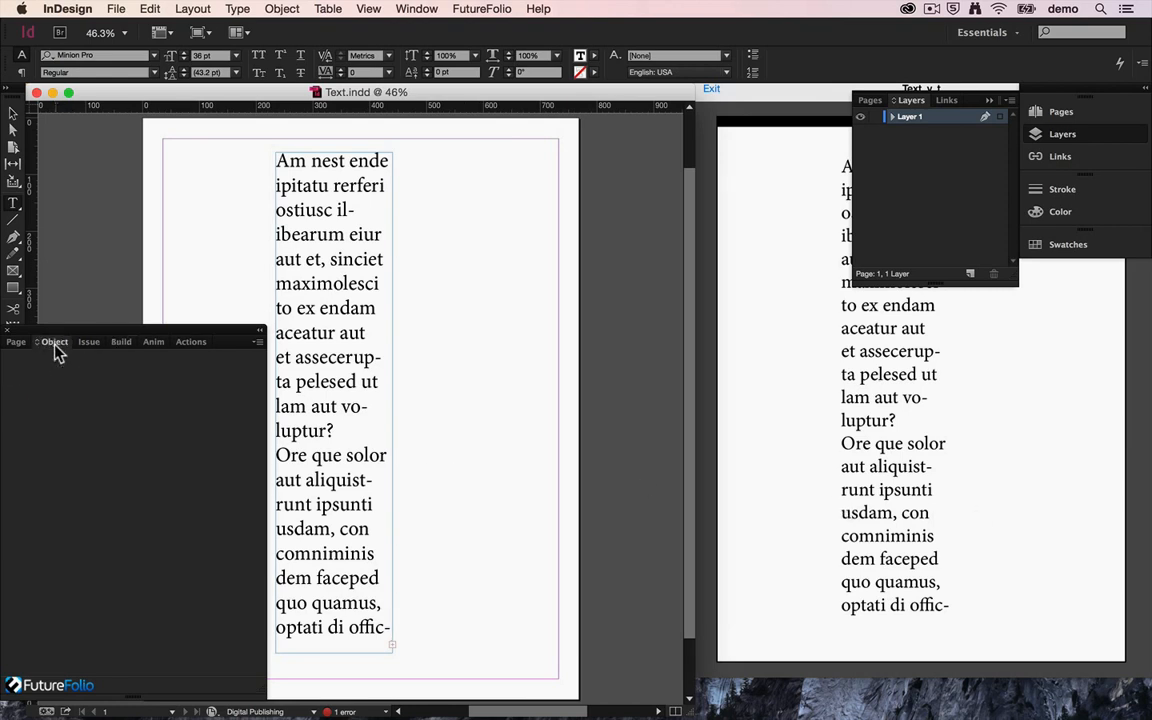
left_click(10, 113)
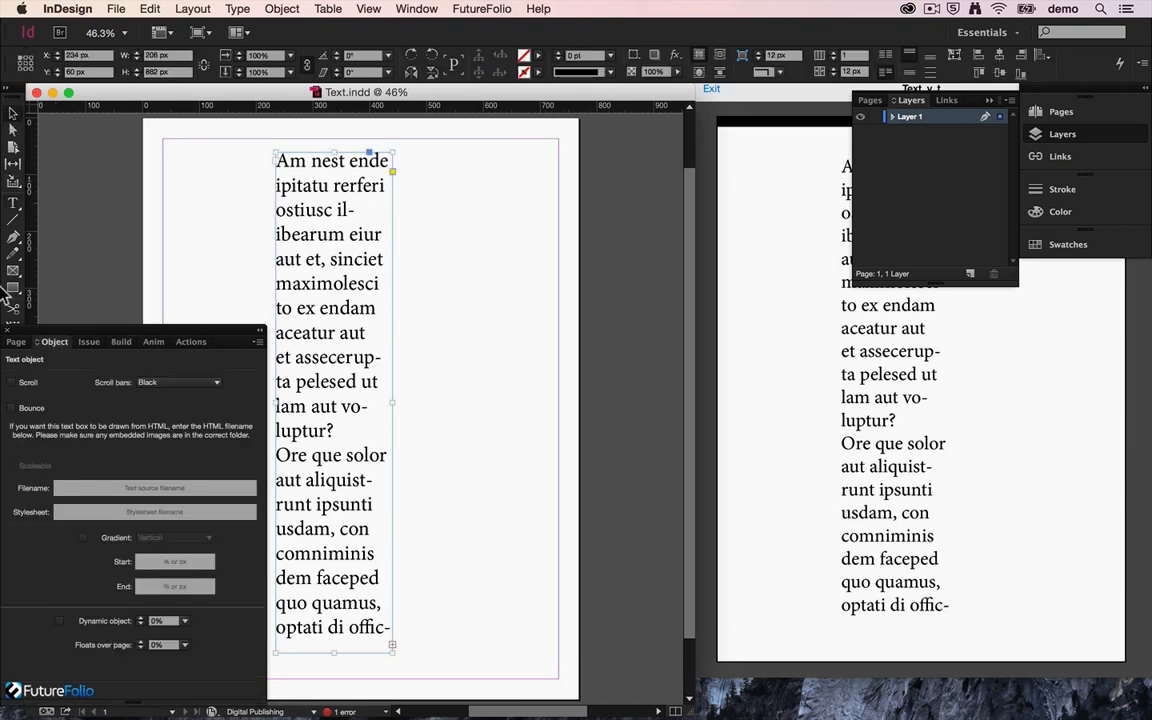
left_click(21, 386)
left_click(121, 342)
left_click(149, 472)
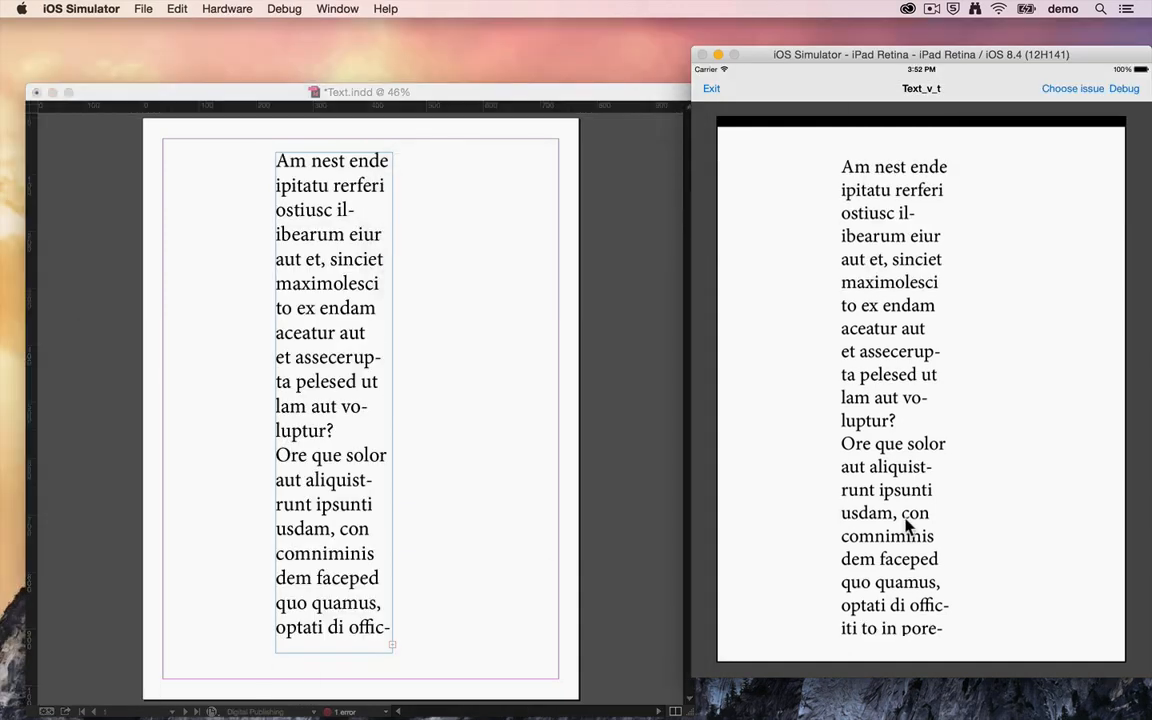
Step: Scroll the text column up and down in the simulator to check its scrolling and scroll bar
left_click_drag(897, 563, 897, 373)
left_click_drag(895, 605, 958, 240)
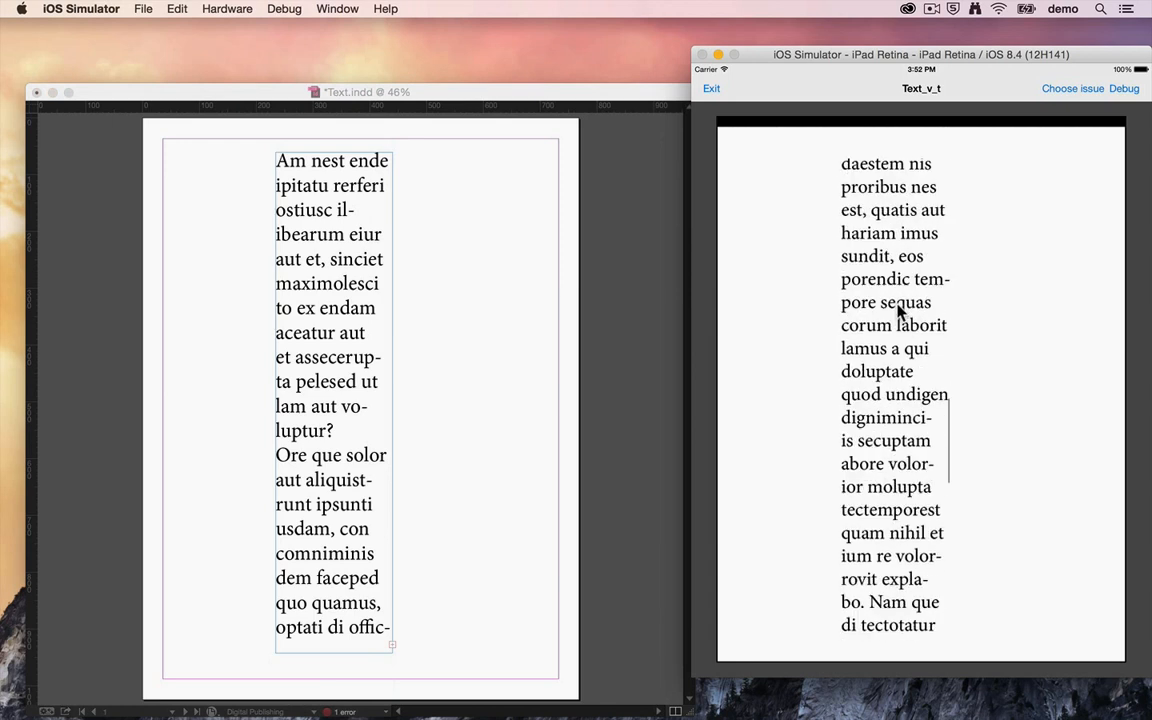
left_click_drag(884, 571, 903, 92)
left_click_drag(887, 208, 888, 498)
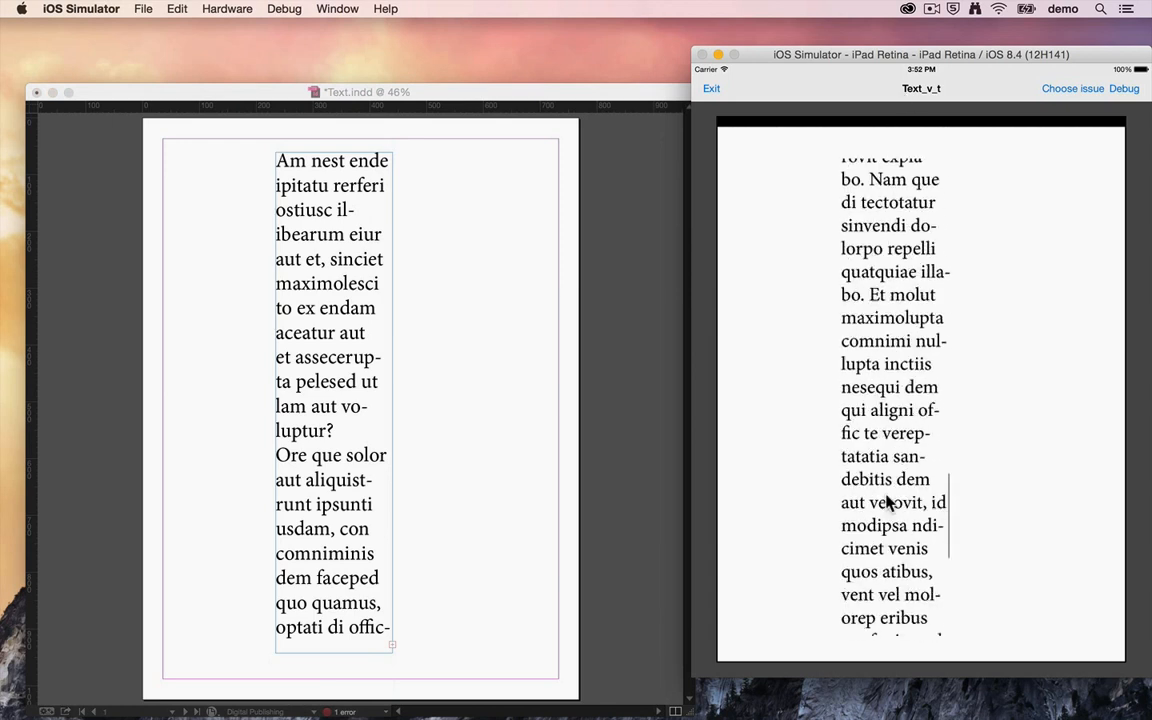
left_click_drag(914, 325, 914, 508)
left_click_drag(912, 310, 937, 8)
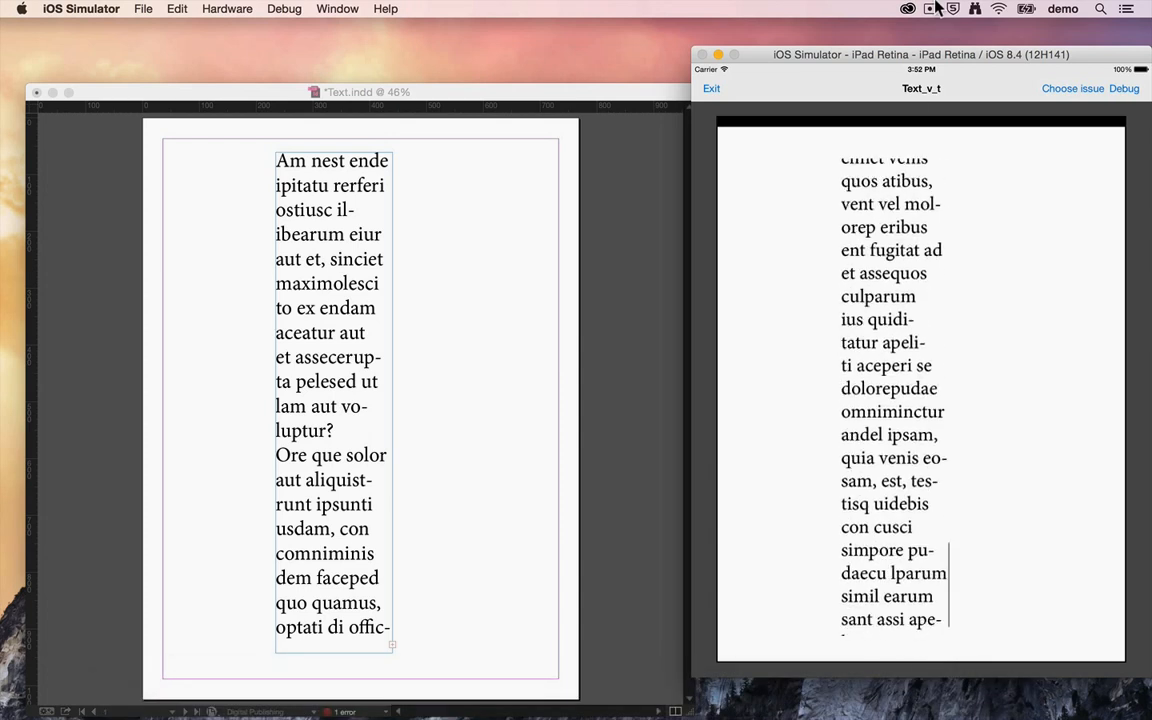
Step: Enable Bounce for the scrolling text frame in InDesign and rebuild the document to the simulator
left_click(445, 341)
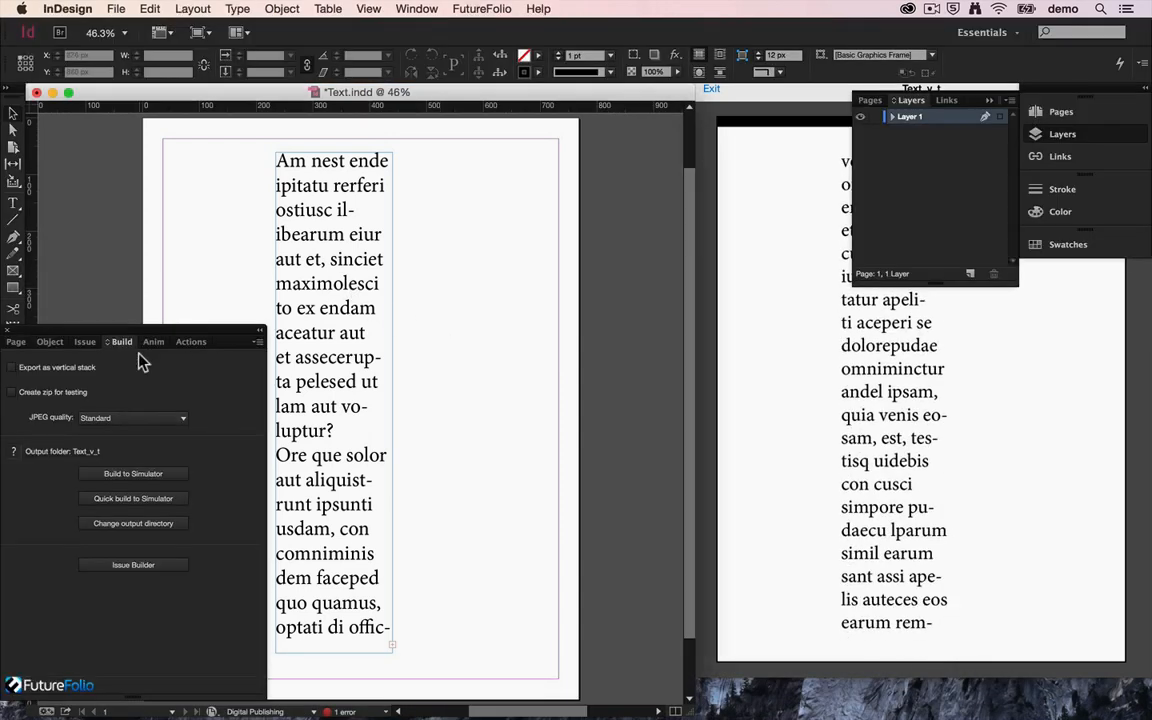
left_click(290, 303)
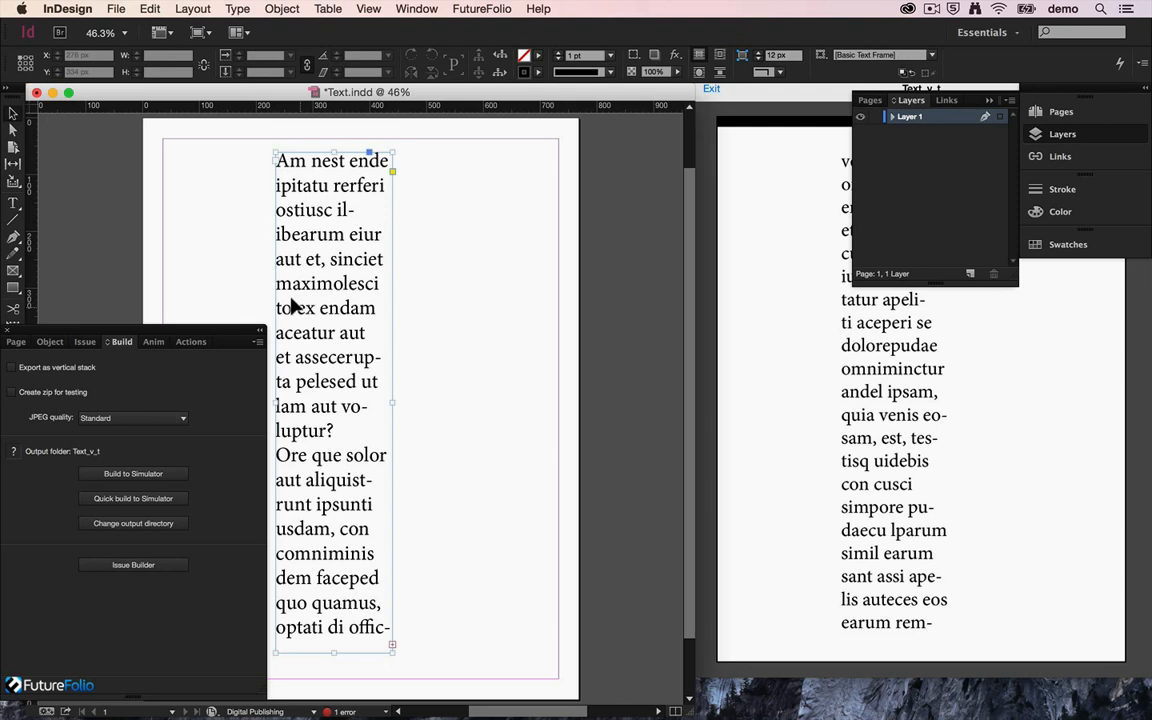
left_click(50, 341)
left_click(12, 381)
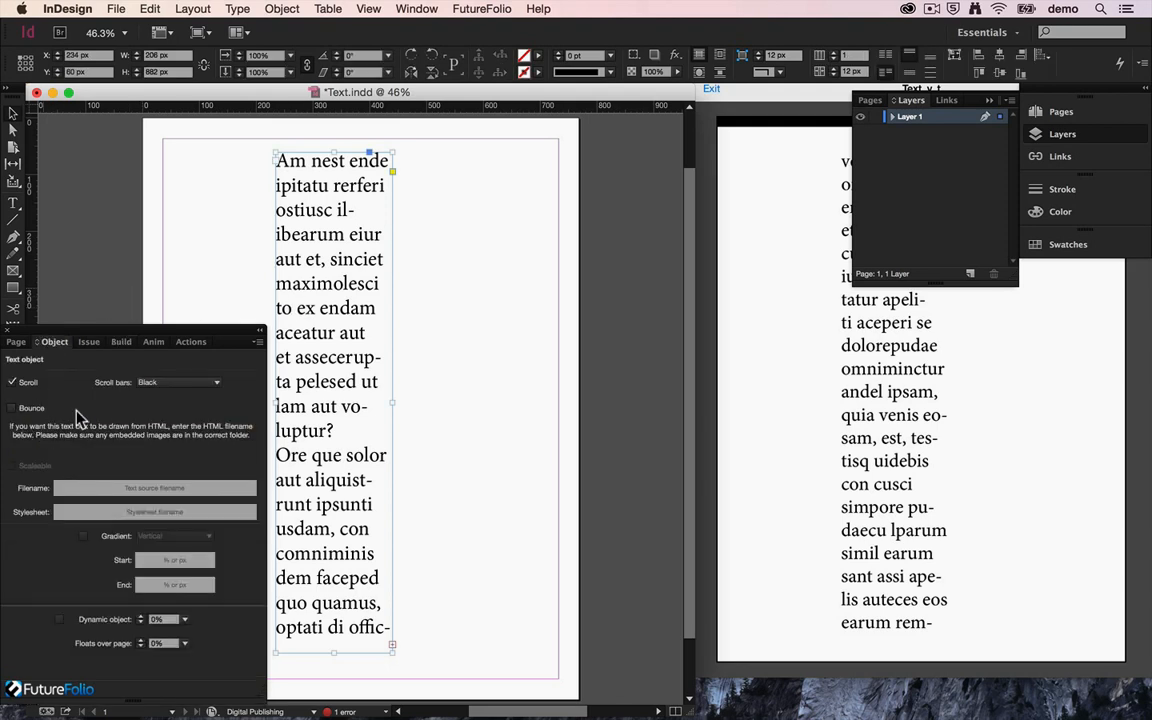
left_click(13, 408)
left_click(116, 343)
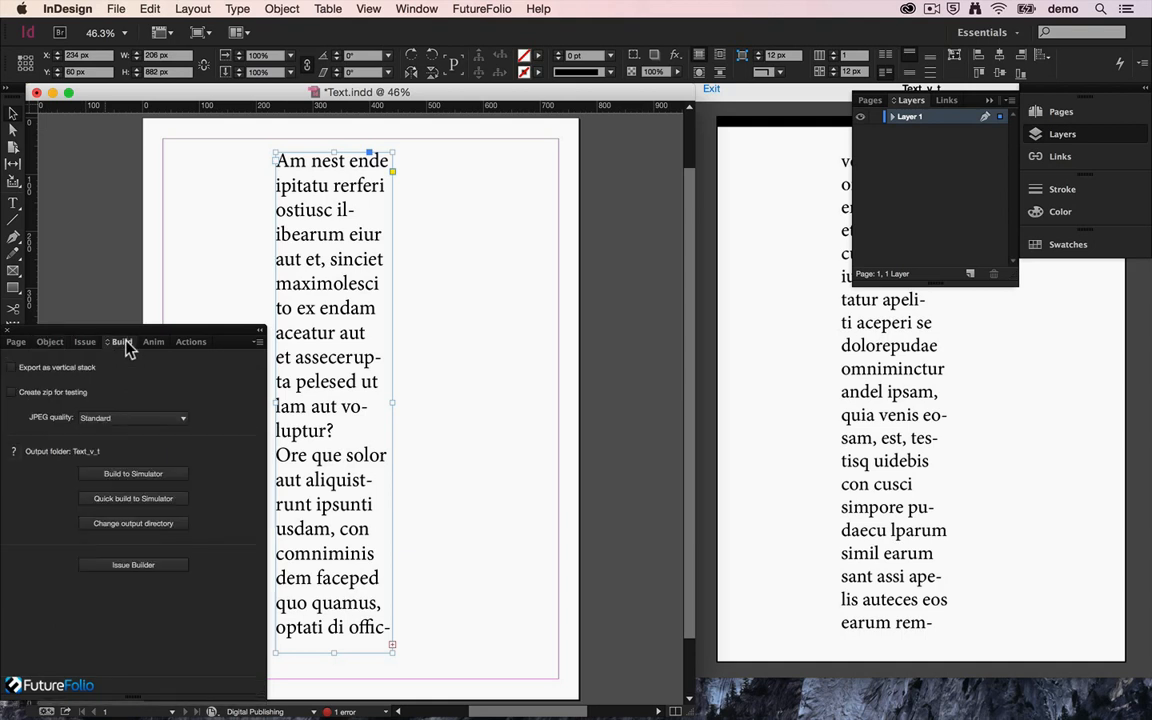
left_click(133, 474)
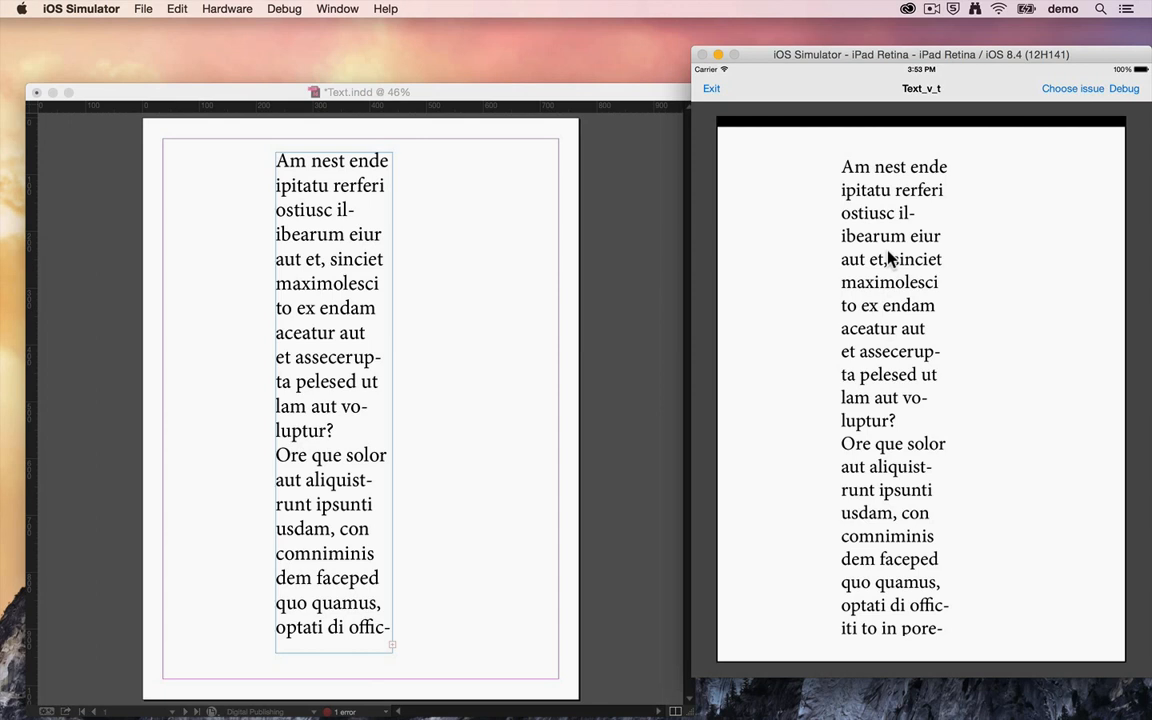
Step: Pull the text column past its beginning and end in the simulator to test the bounce effect
left_click_drag(888, 258, 848, 554)
left_click_drag(850, 510, 892, 111)
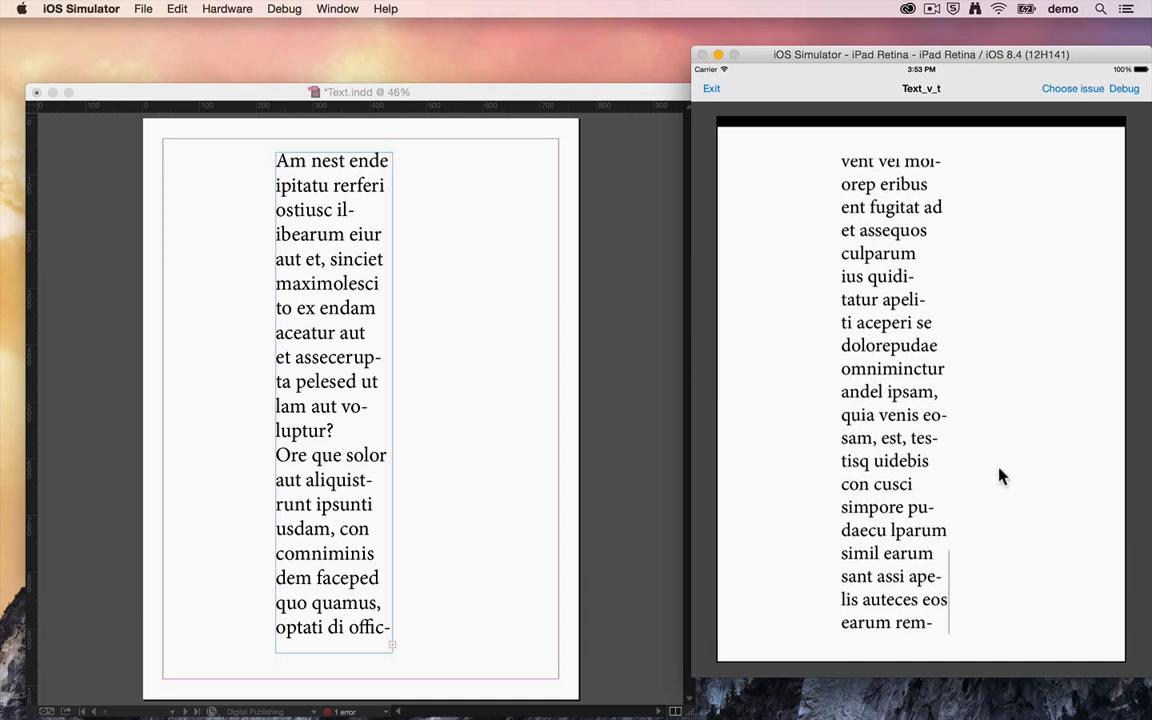
left_click_drag(921, 481, 939, 106)
left_click_drag(869, 238, 873, 676)
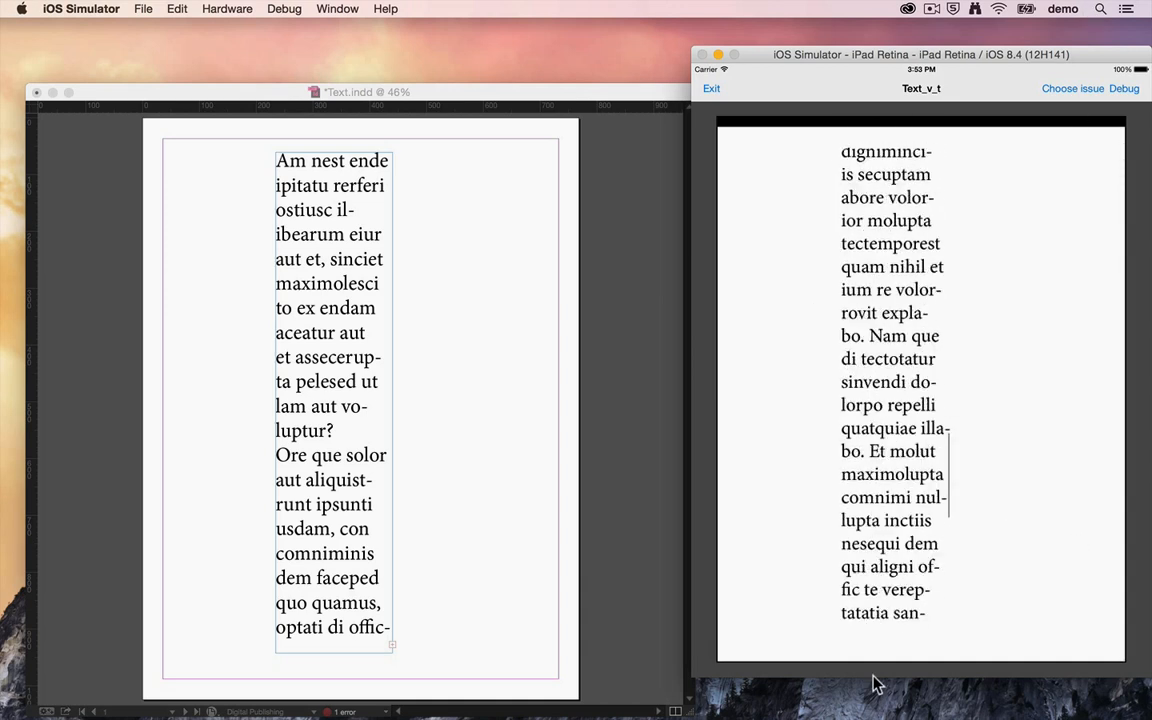
left_click_drag(908, 275, 908, 556)
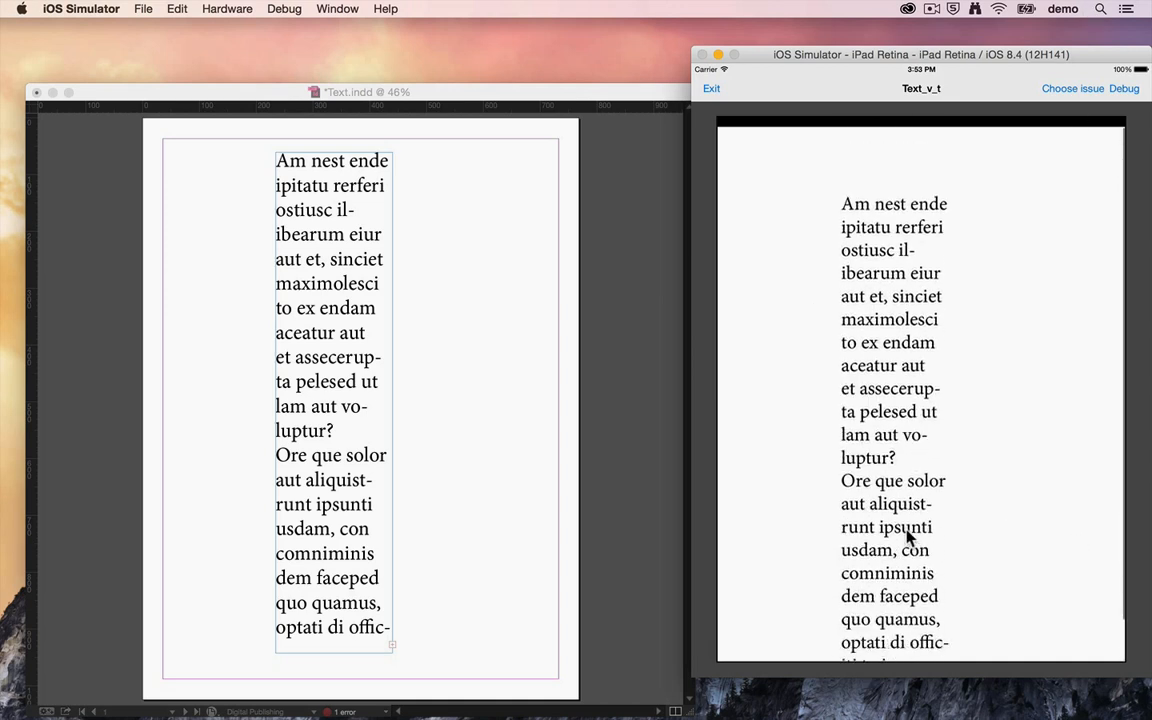
Step: Examine the text frame's scroll bar colour choices in InDesign, keep Black, and return to the simulator preview
left_click(534, 324)
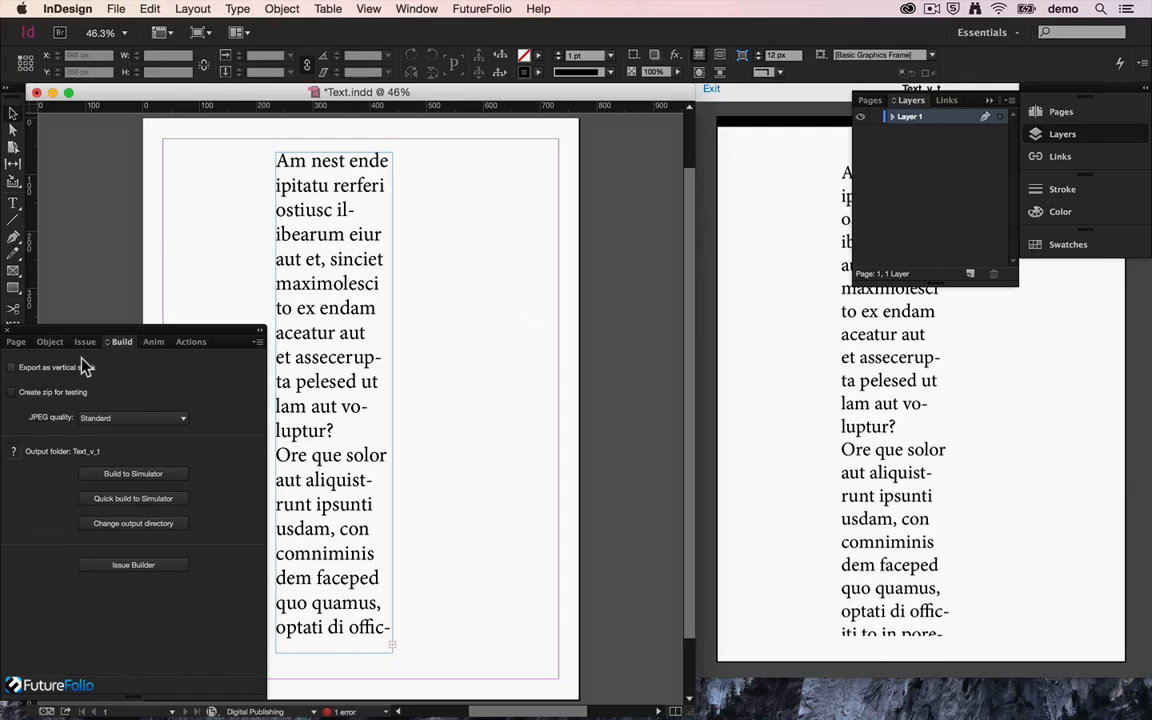
left_click(50, 342)
left_click(279, 311)
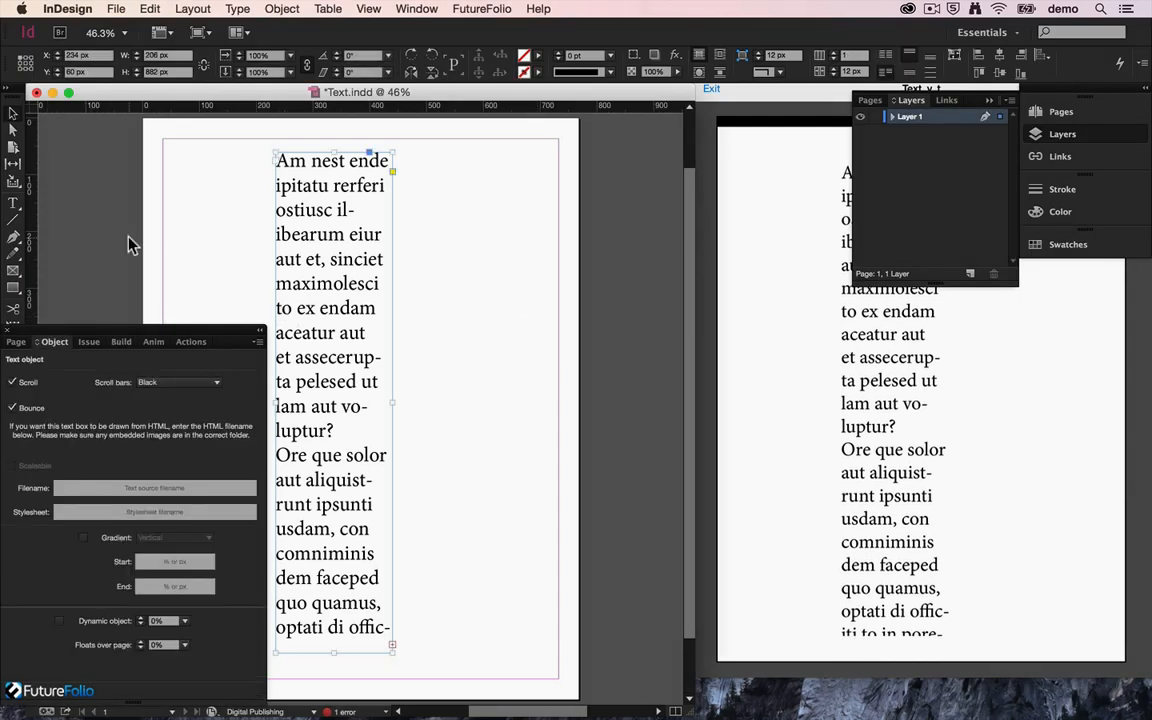
left_click(166, 384)
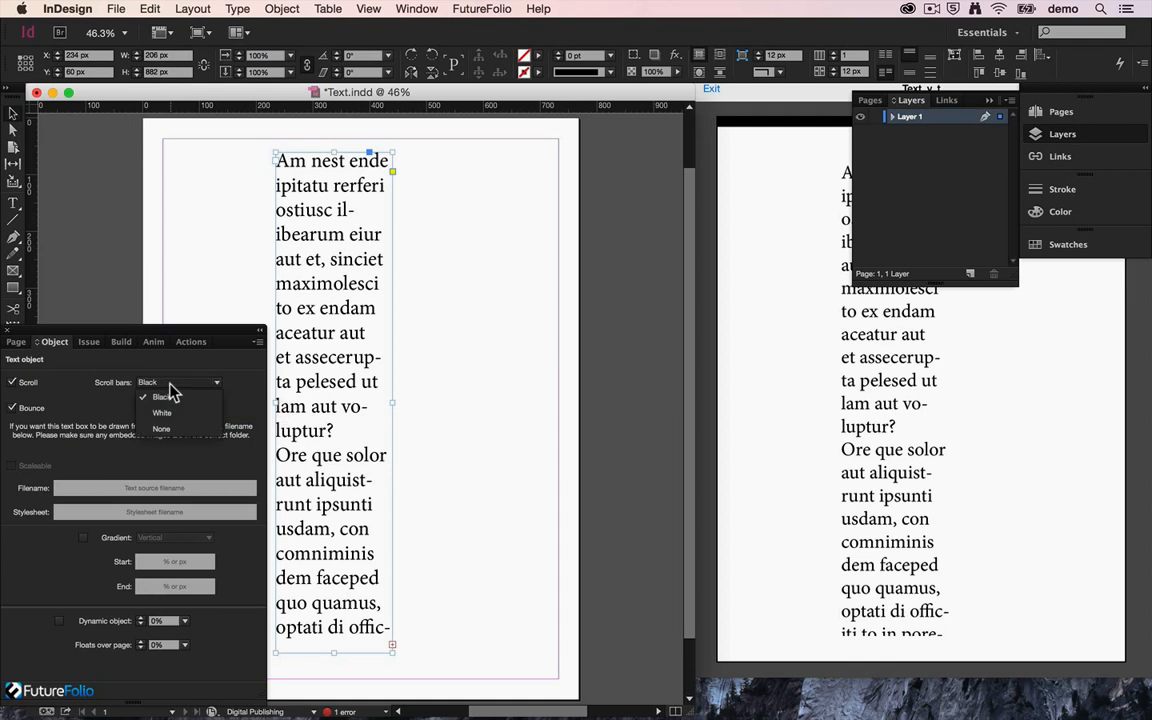
left_click(232, 461)
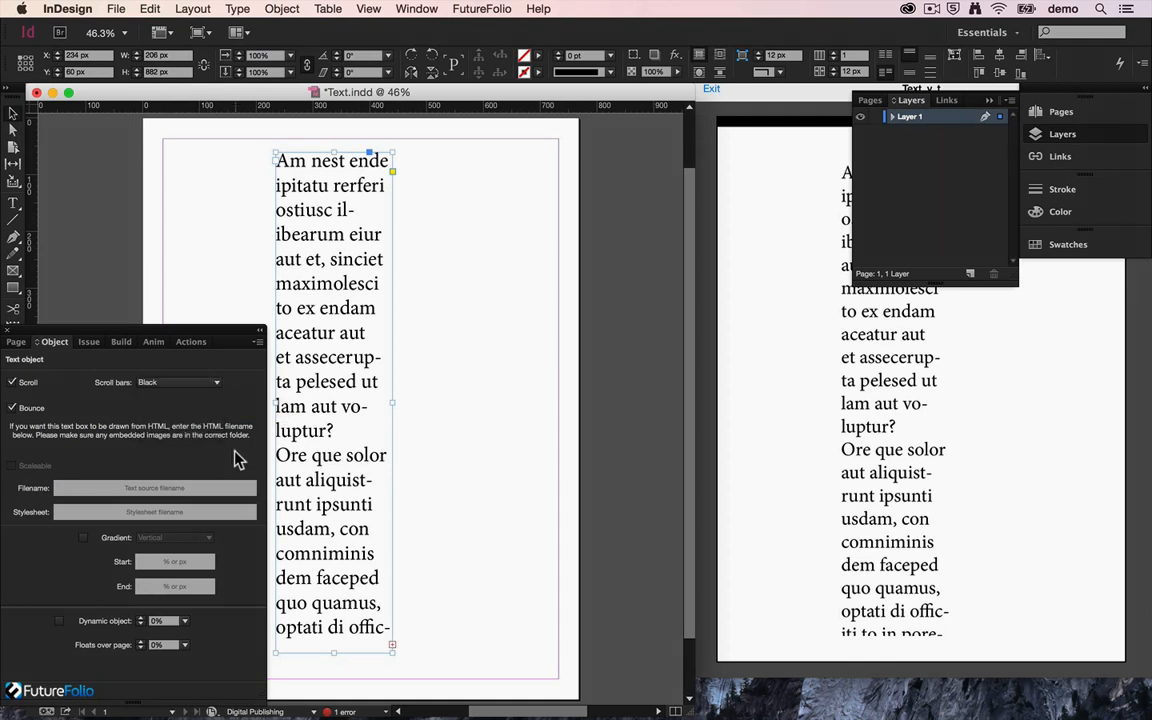
left_click(845, 452)
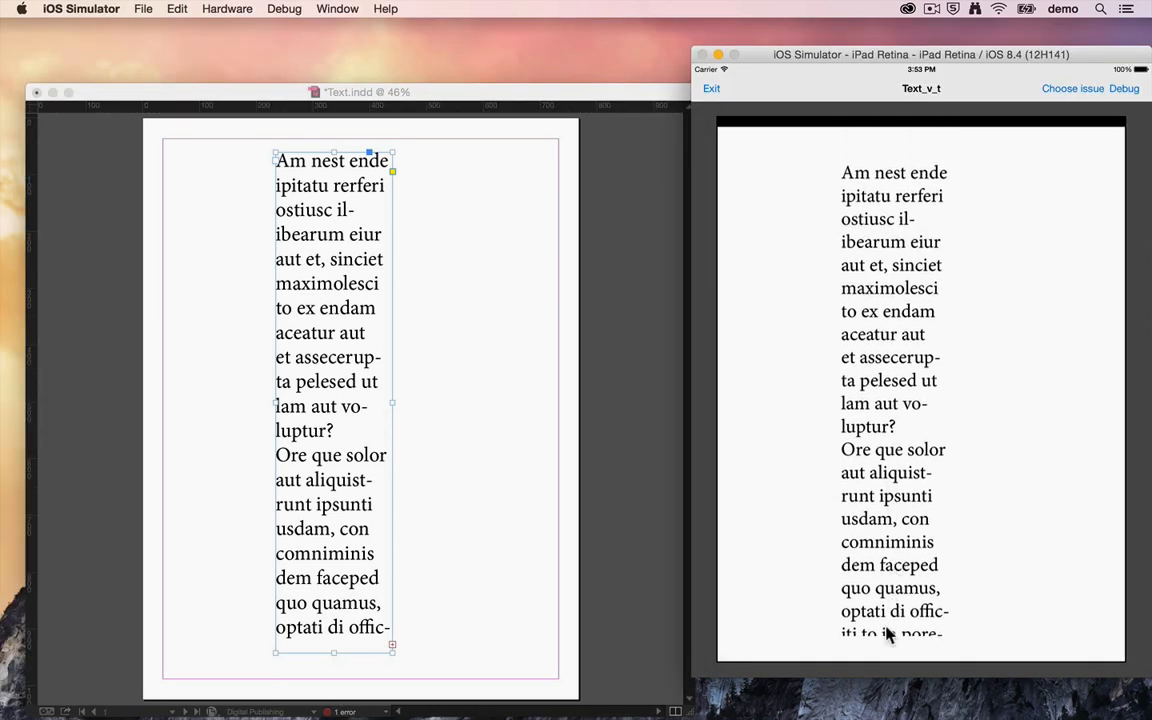
Step: Scroll the text column in the simulator to examine how lines are cut off at the frame's upper and lower edges
left_click_drag(890, 628, 869, 501)
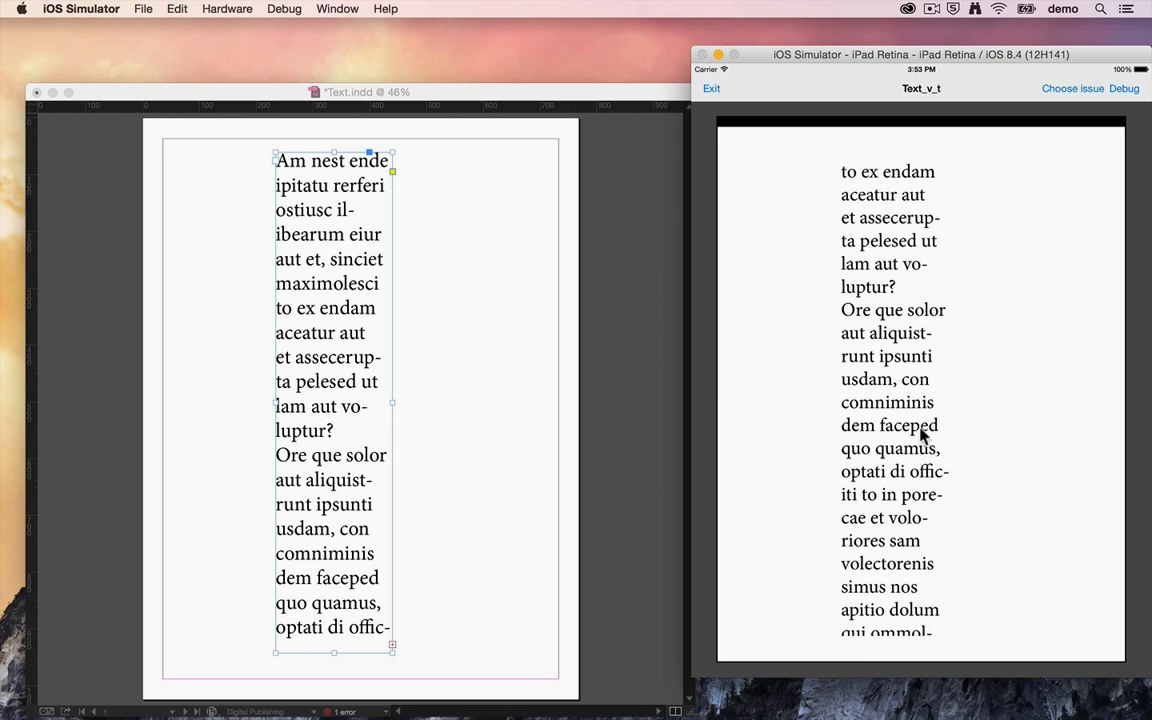
left_click_drag(912, 343, 904, 325)
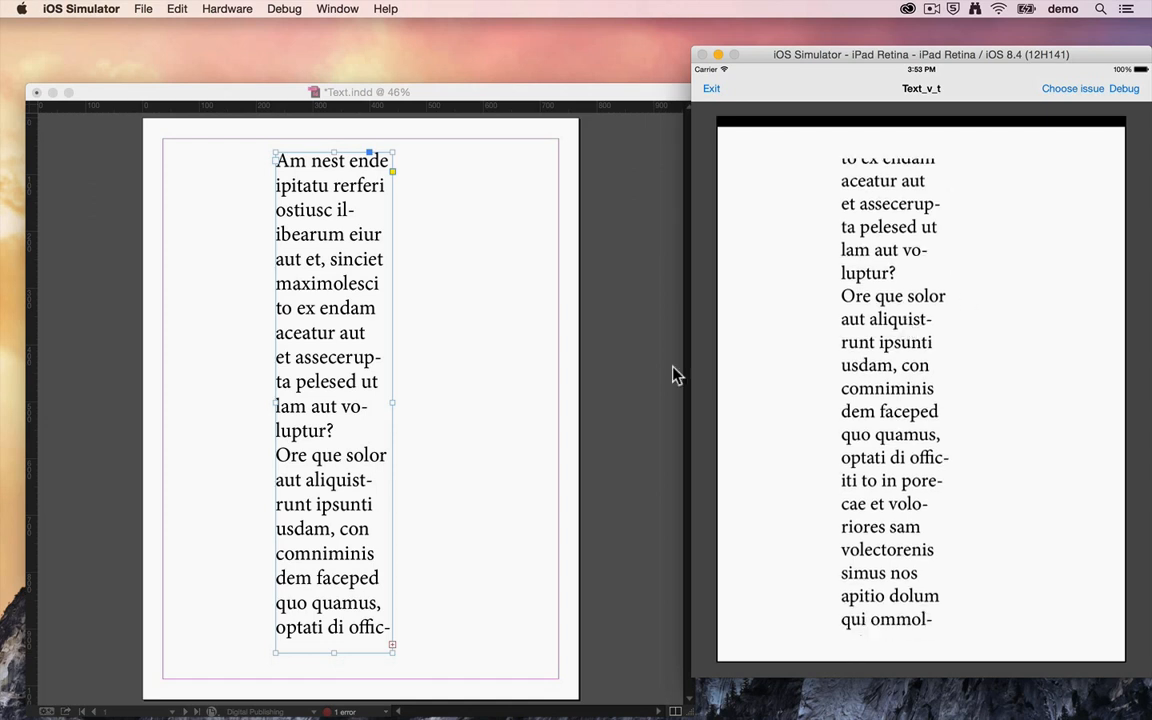
Step: Switch to InDesign and enable a vertical gradient for the scrolling text frame, with both start and end set to 40px
left_click(555, 420)
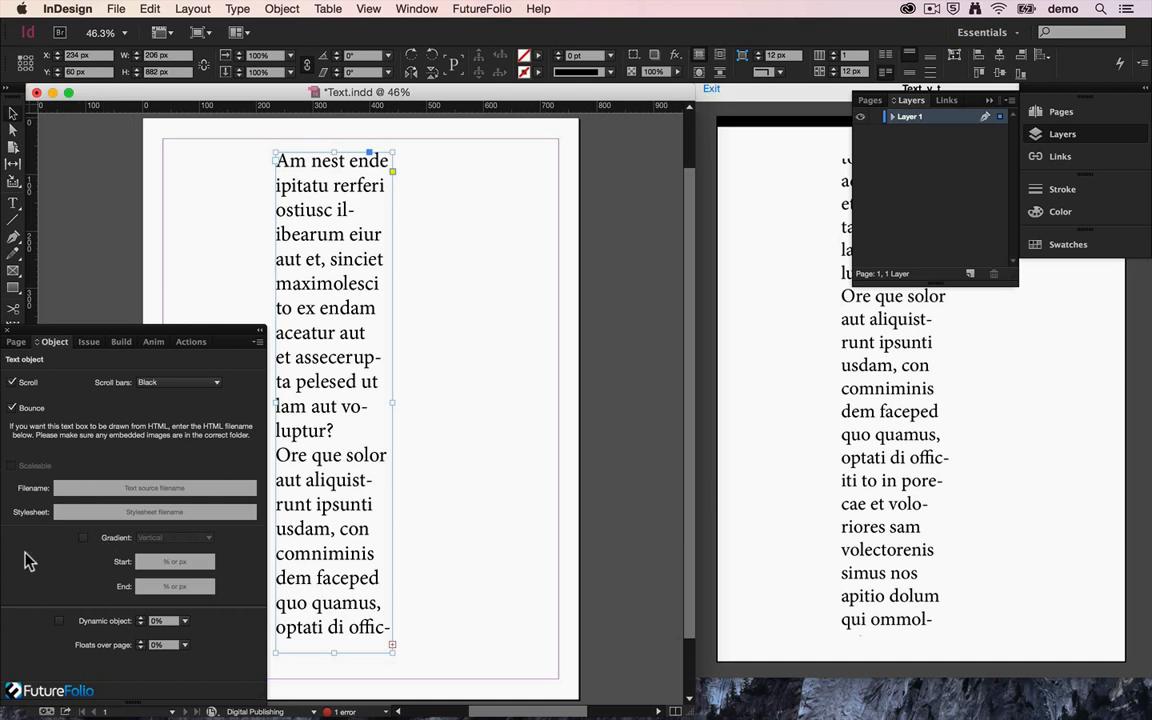
left_click(83, 538)
left_click(160, 538)
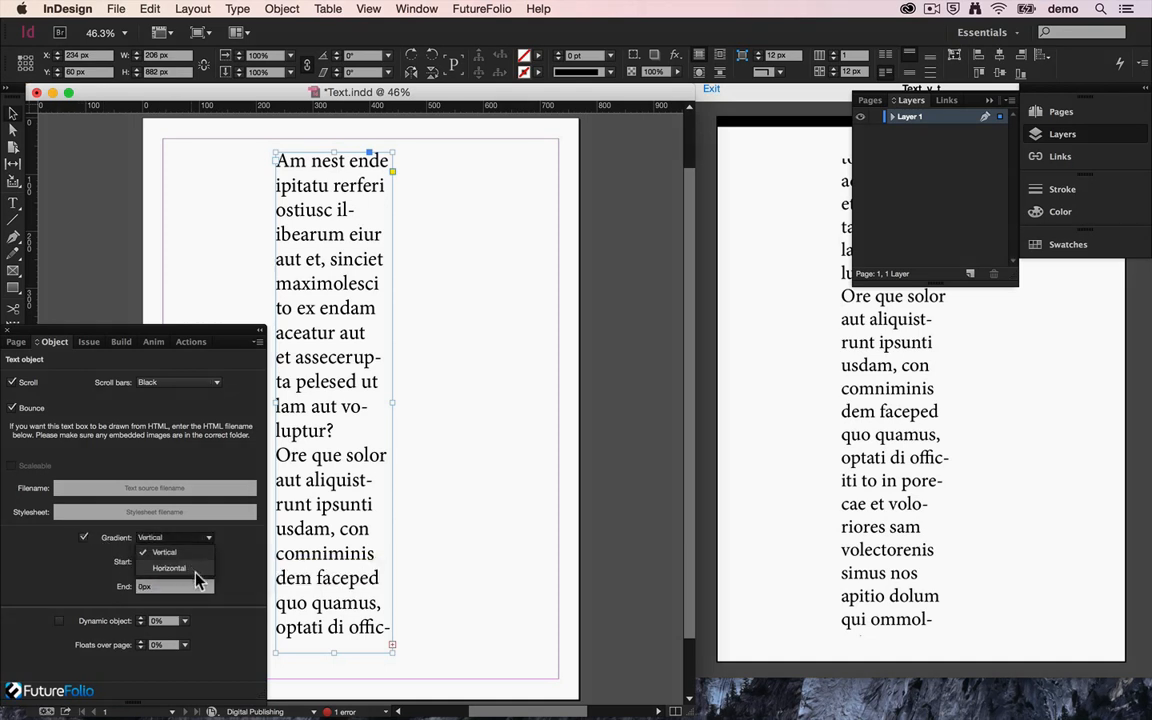
left_click(208, 540)
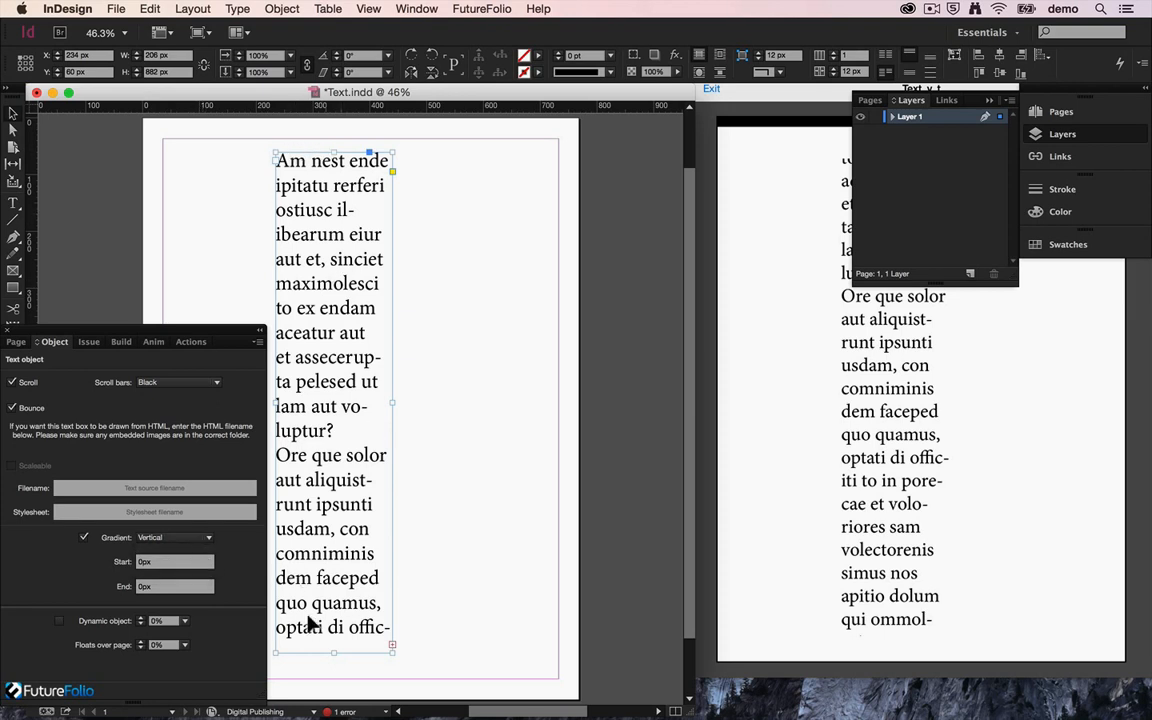
left_click(183, 560)
type("40")
left_click(140, 587)
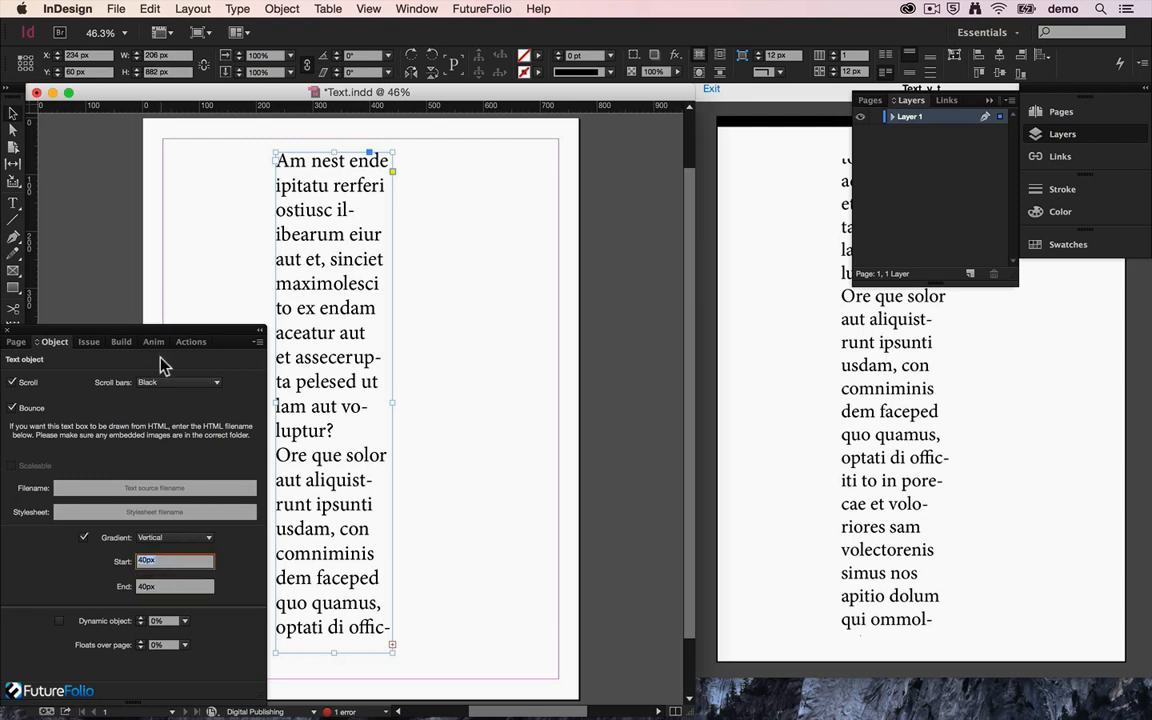
Step: Build the document to the simulator and scroll the text column to check the gradient fade at its edges
left_click(120, 342)
left_click(130, 474)
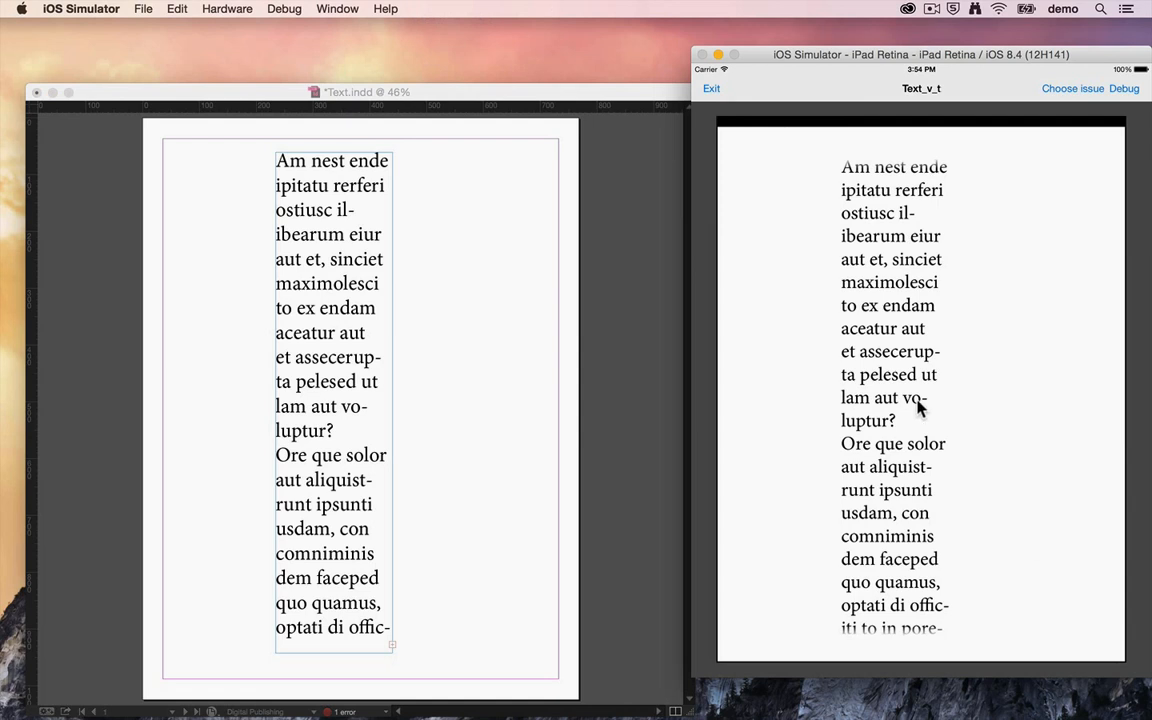
left_click_drag(887, 419, 880, 338)
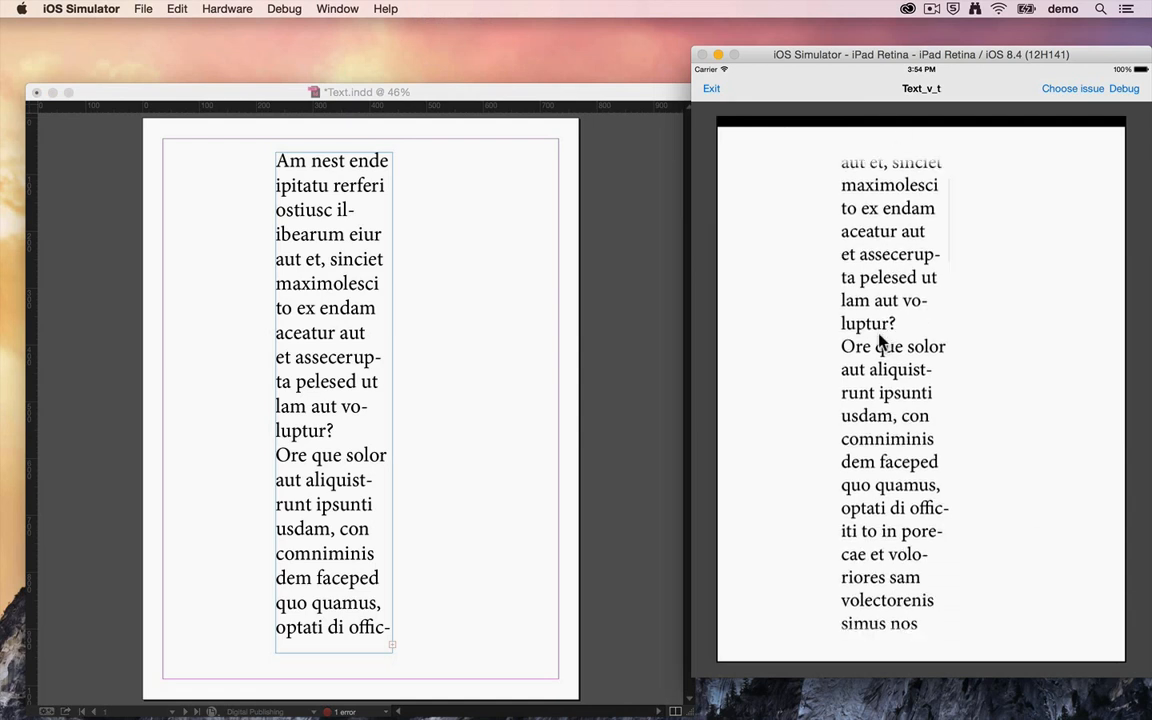
left_click_drag(880, 487, 887, 470)
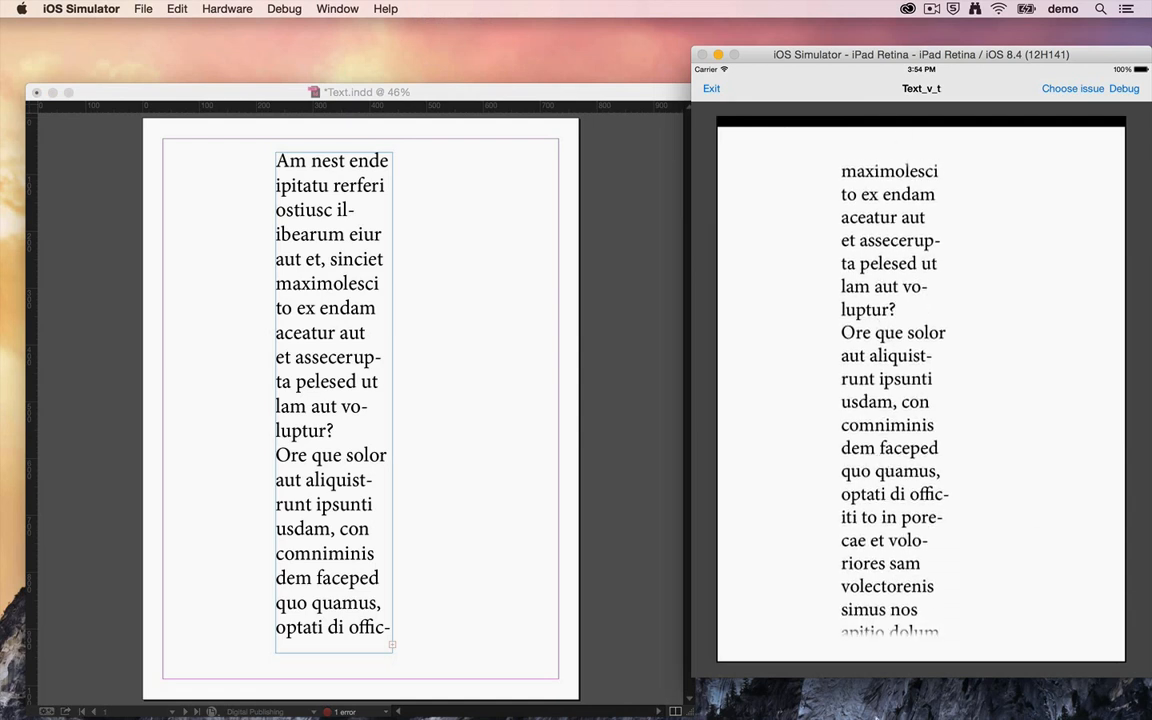
Step: Reselect the text frame in InDesign, and scroll the simulator's text back to its beginning to inspect the fade on the first line
left_click(660, 565)
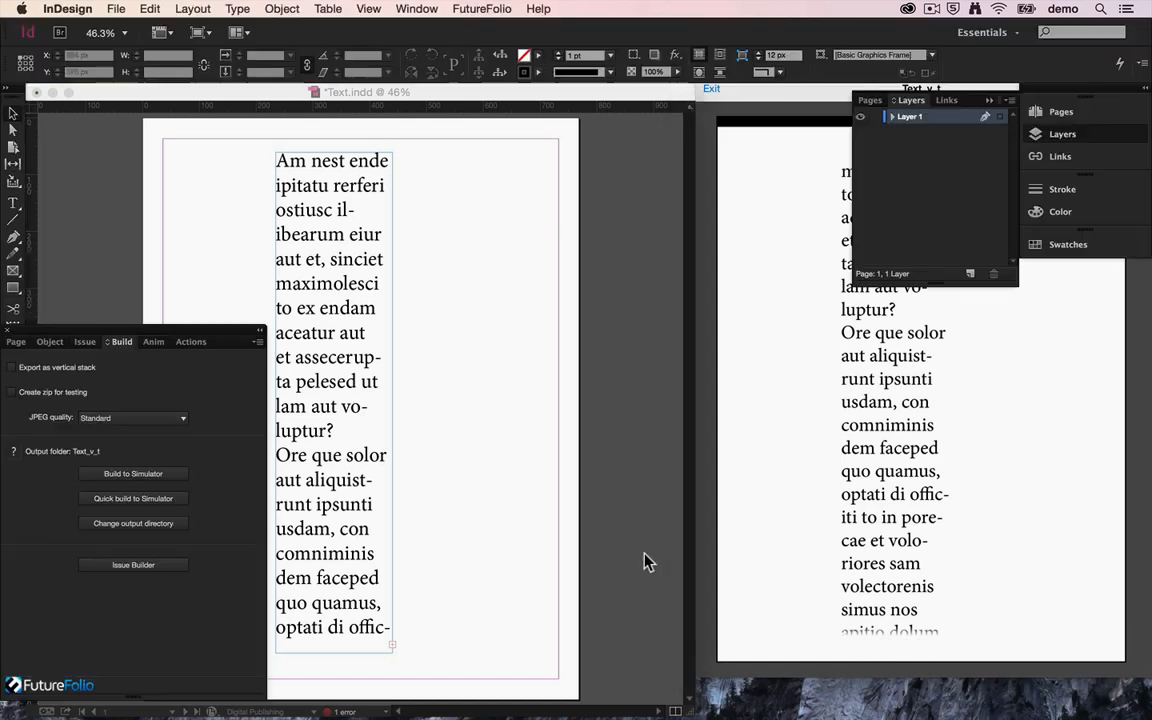
left_click(284, 460)
left_click(843, 405)
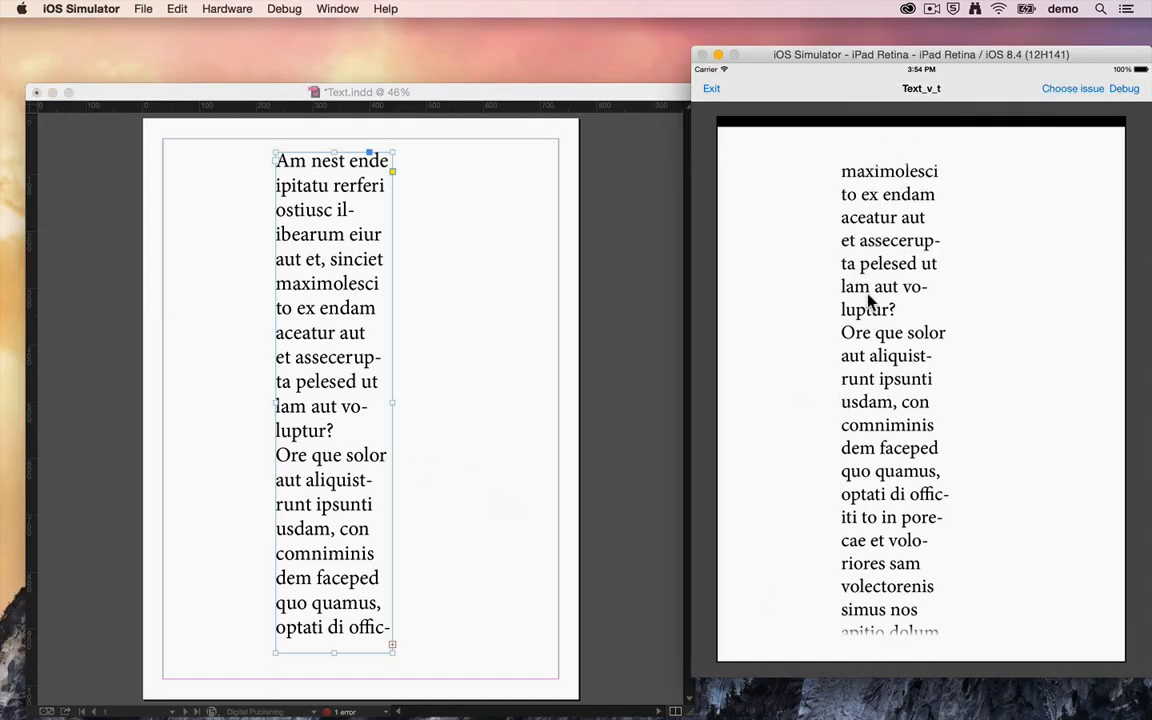
scroll(868, 300, "up", 5)
left_click_drag(848, 191, 849, 180)
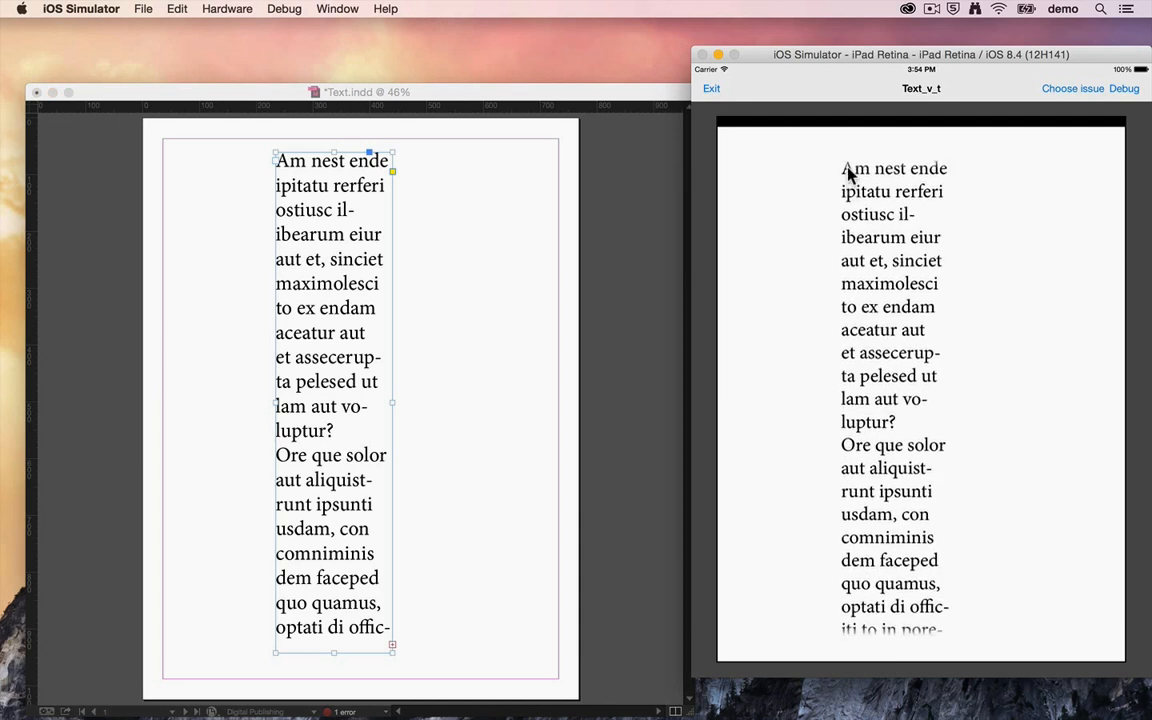
Step: Unlink the inset spacing in InDesign's Text Frame Options and increase the text frame's top and bottom insets
left_click(390, 240)
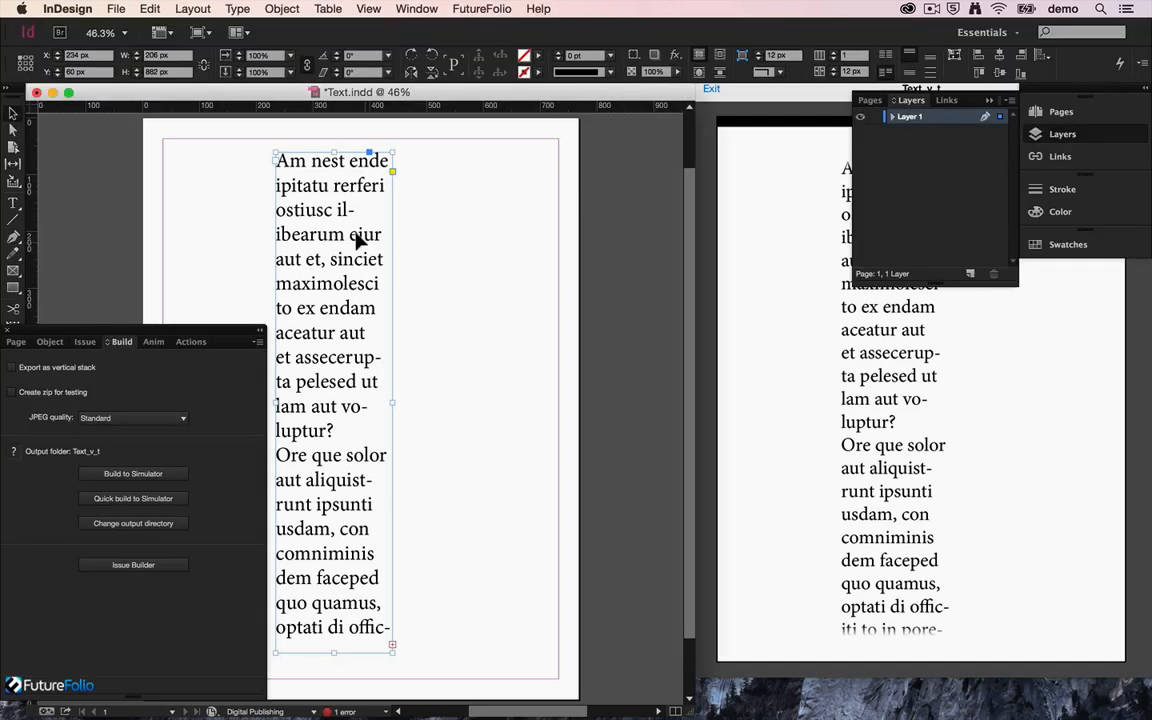
key("super+b")
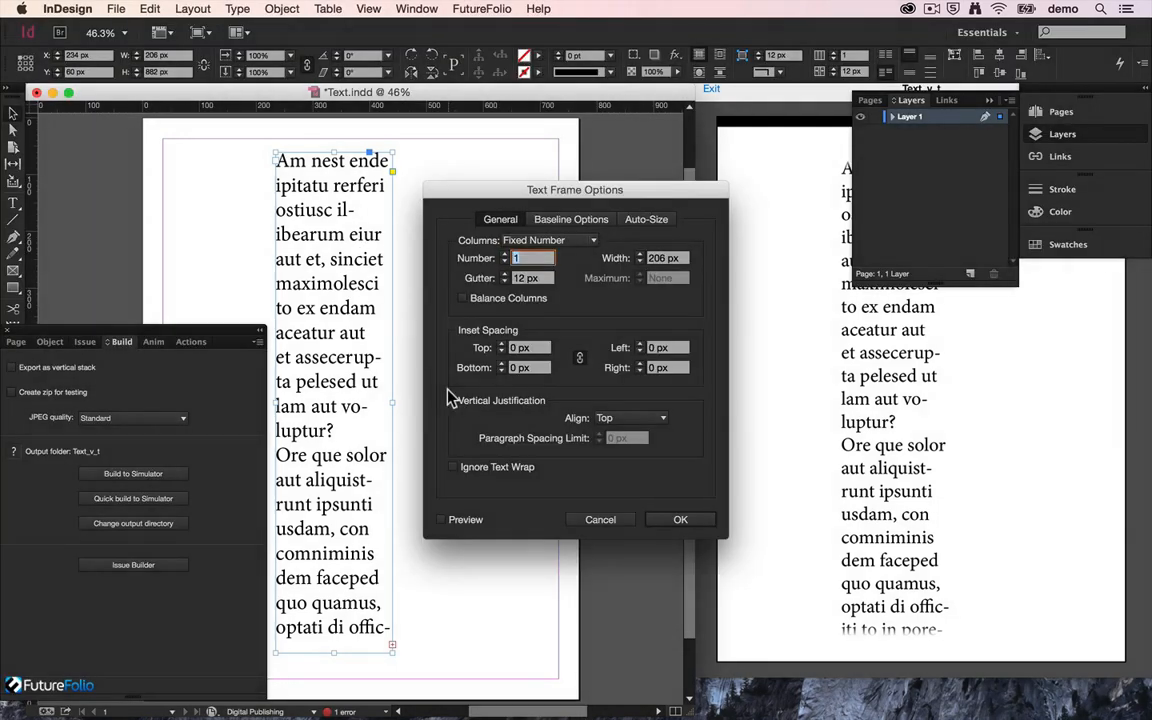
left_click(579, 357)
left_click(522, 348)
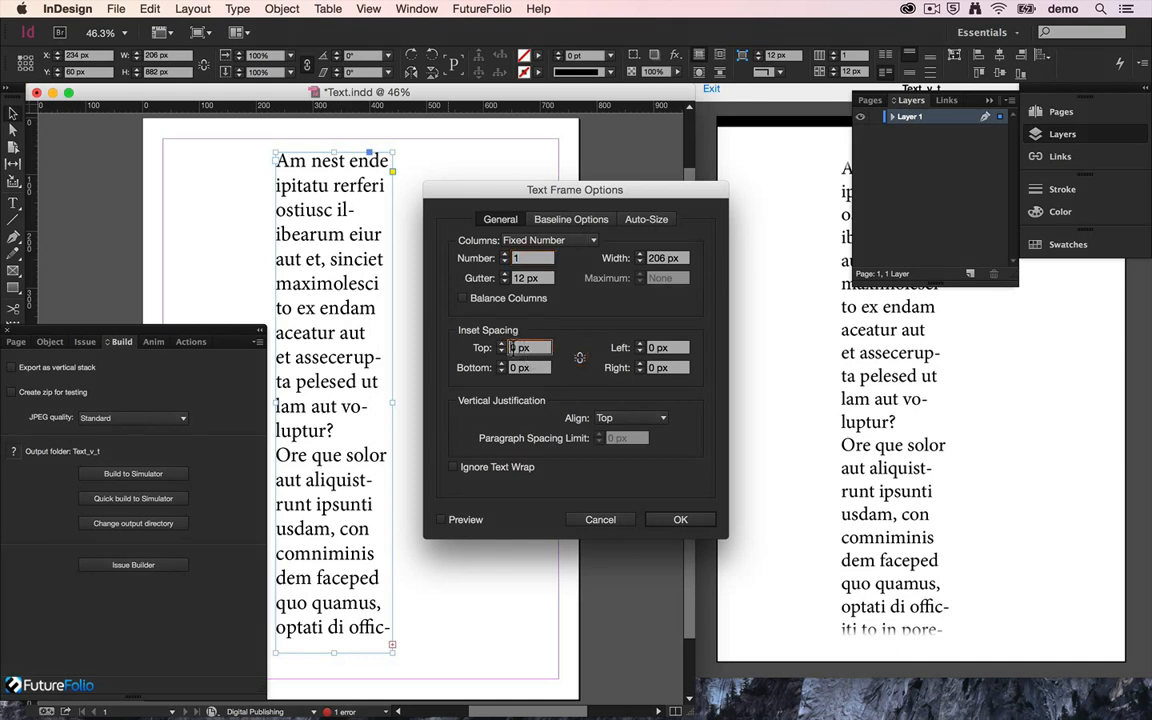
left_click(514, 364)
type("2")
left_click(680, 520)
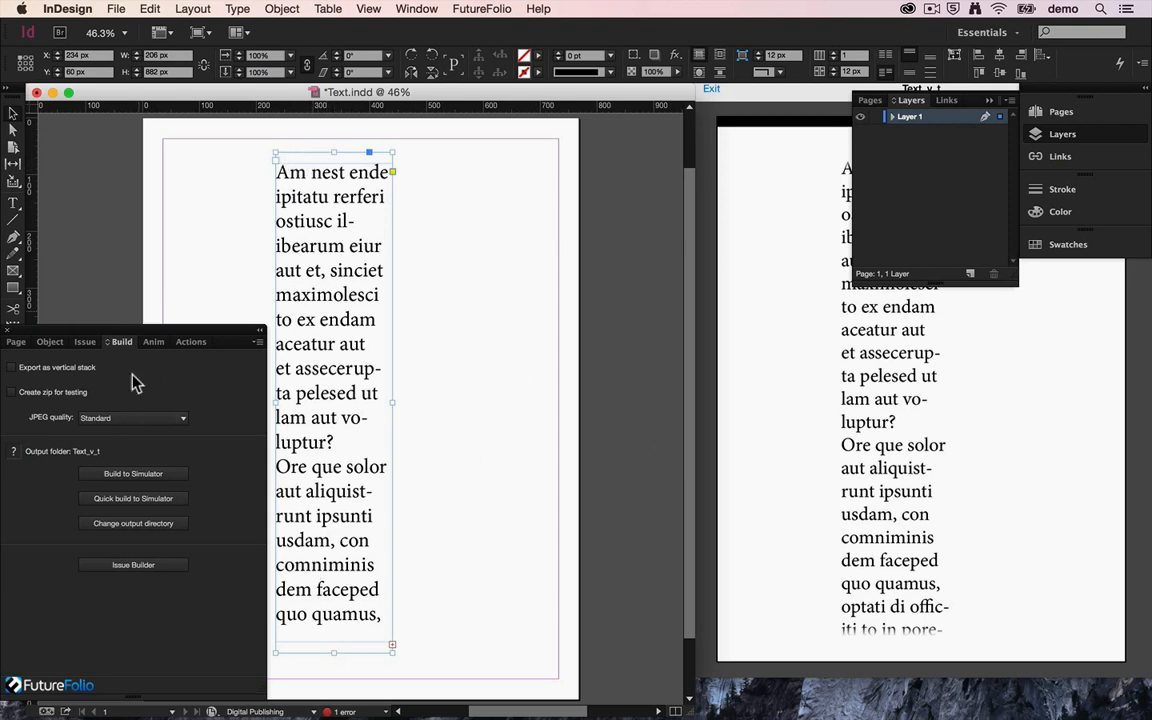
Step: Rebuild the document to the simulator and scroll the text column down and back to test the insets with the gradient
left_click(124, 475)
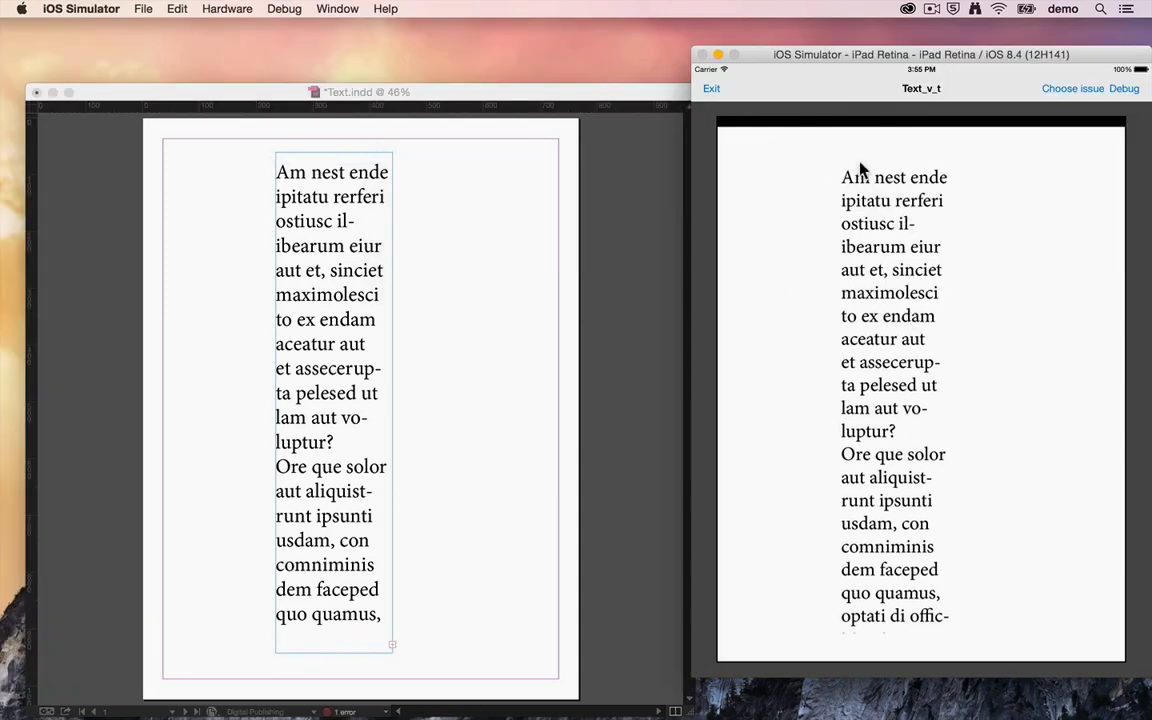
scroll(852, 175, "down", 1)
left_click_drag(852, 168, 869, 87)
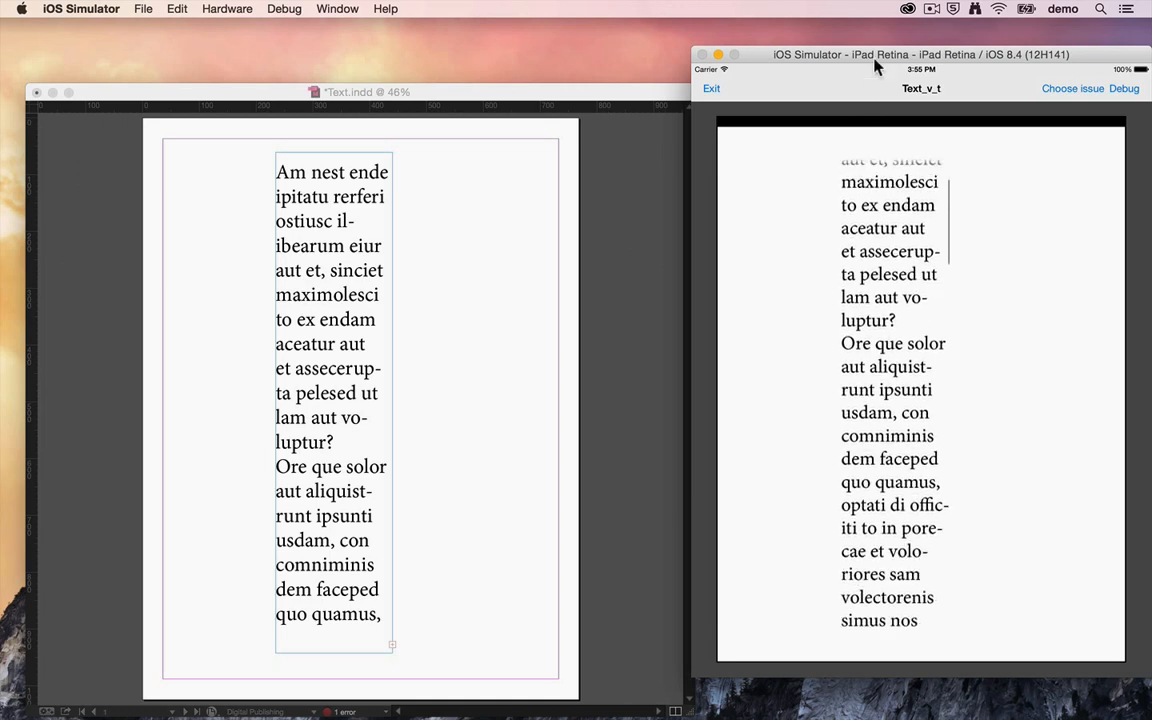
left_click_drag(892, 224, 895, 494)
Step: Examine the selected text frame's HTML source filename and stylesheet options in InDesign, and return to the simulator preview
left_click(492, 398)
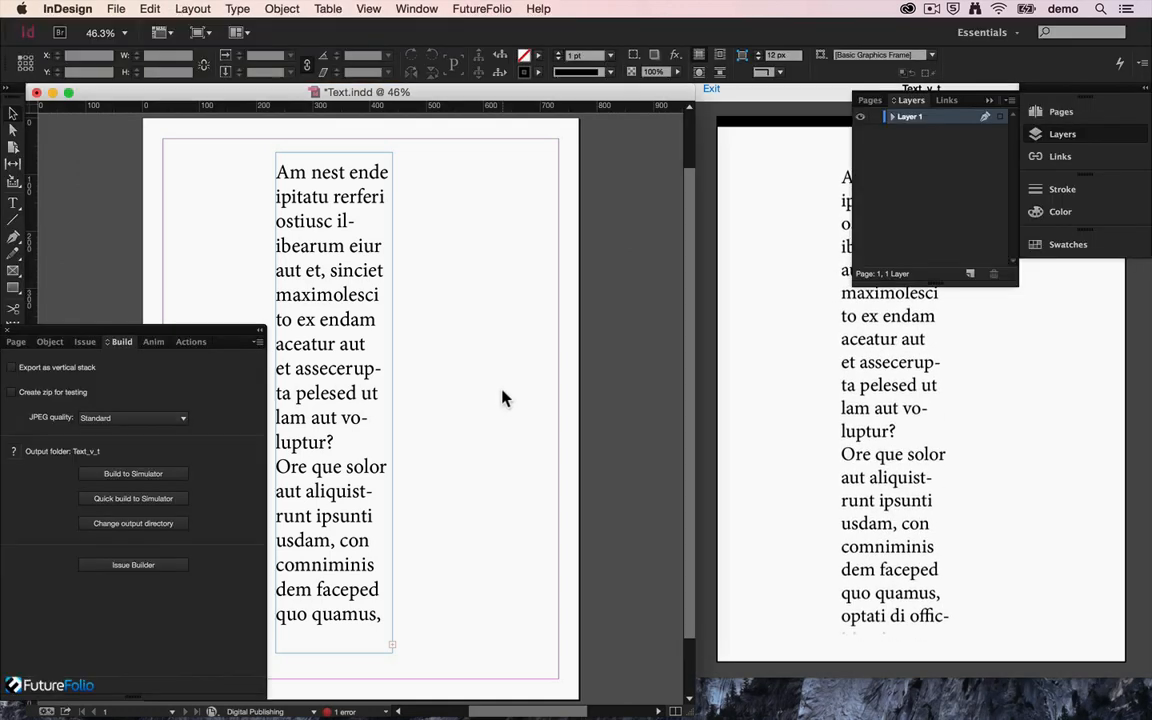
left_click(378, 386)
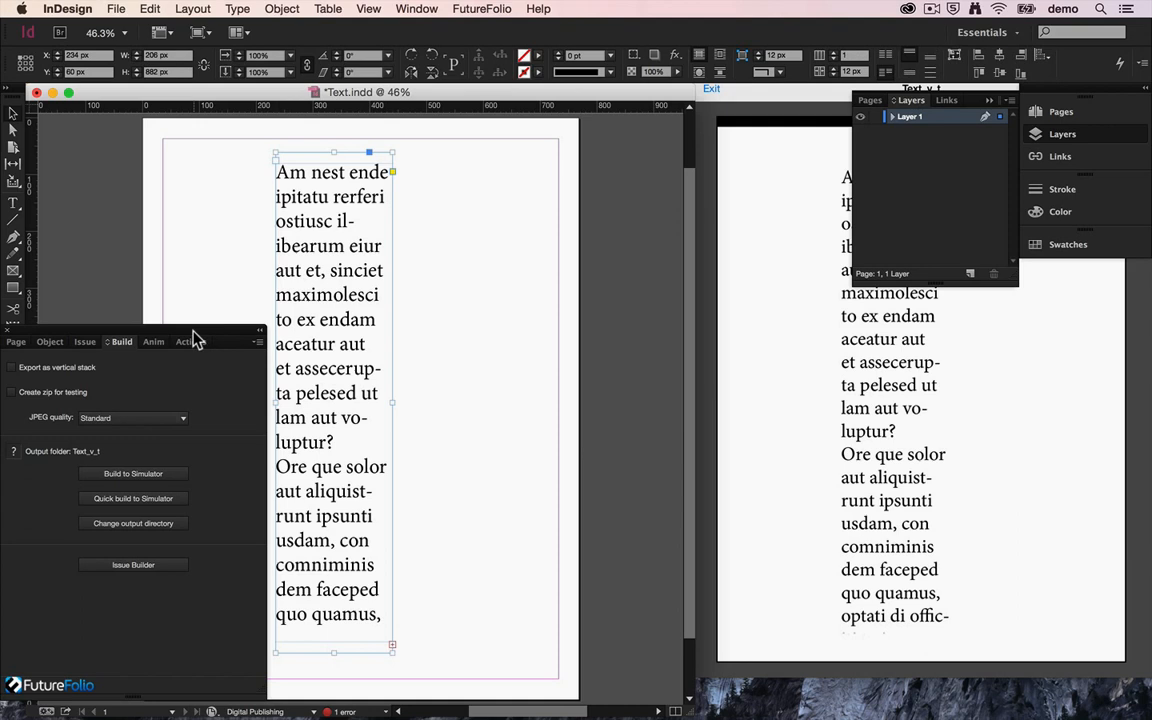
left_click(55, 342)
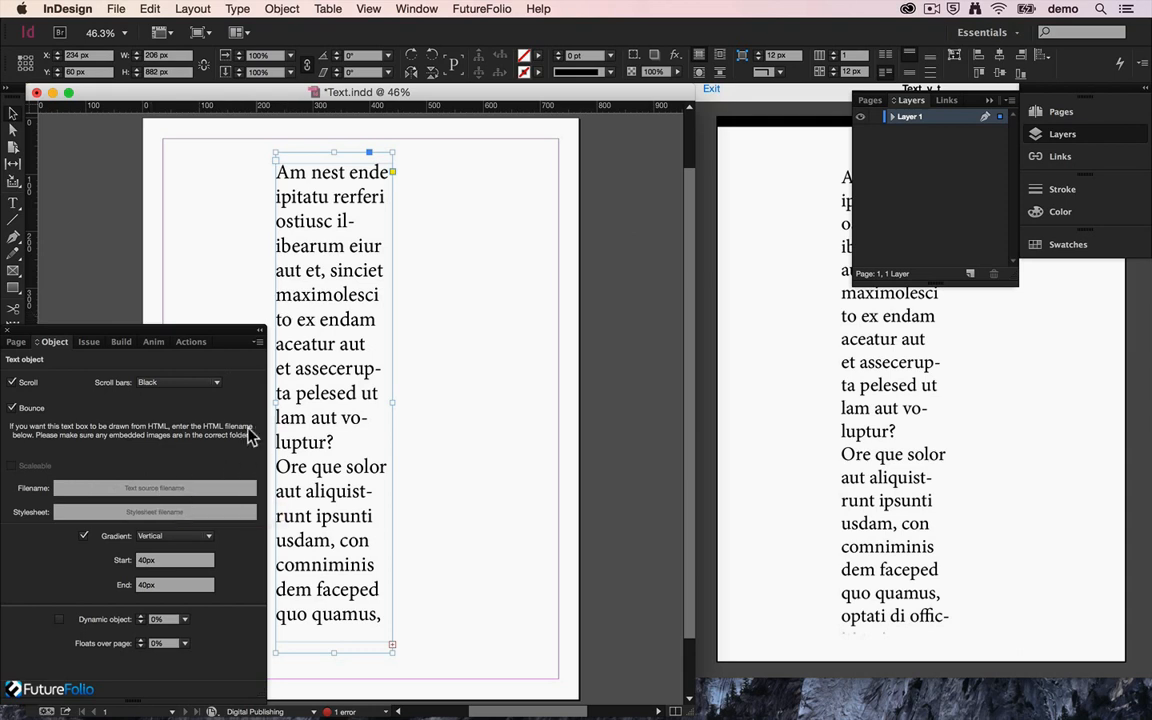
left_click(181, 488)
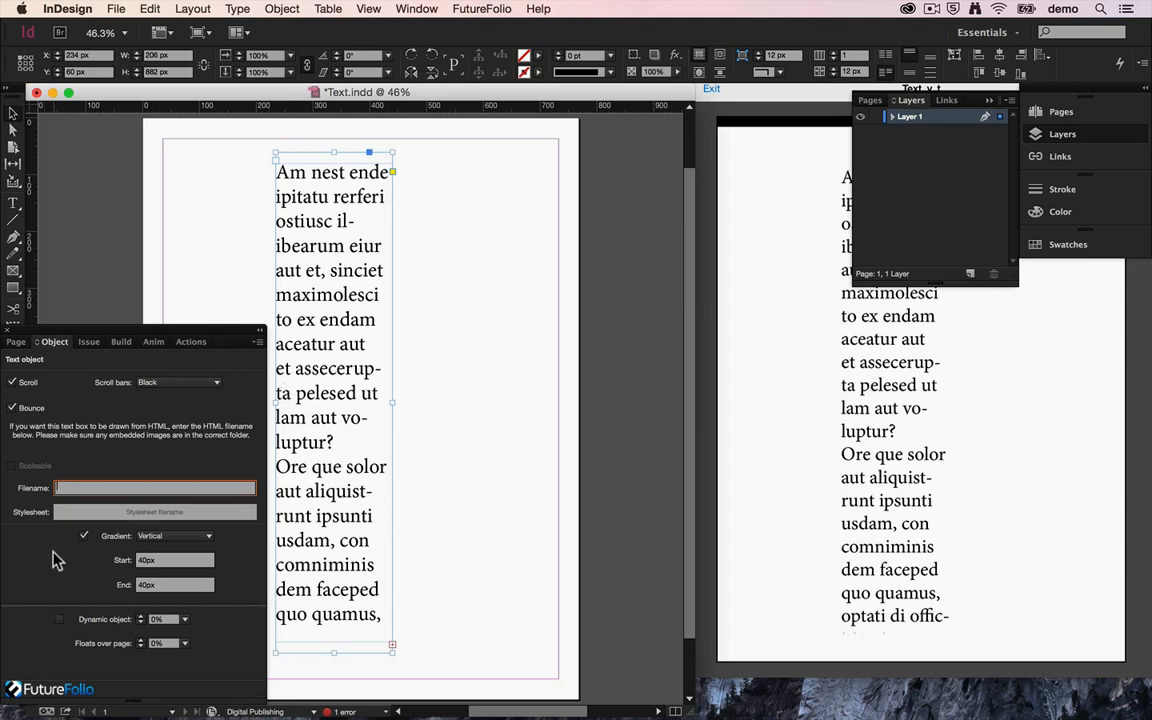
left_click(106, 512)
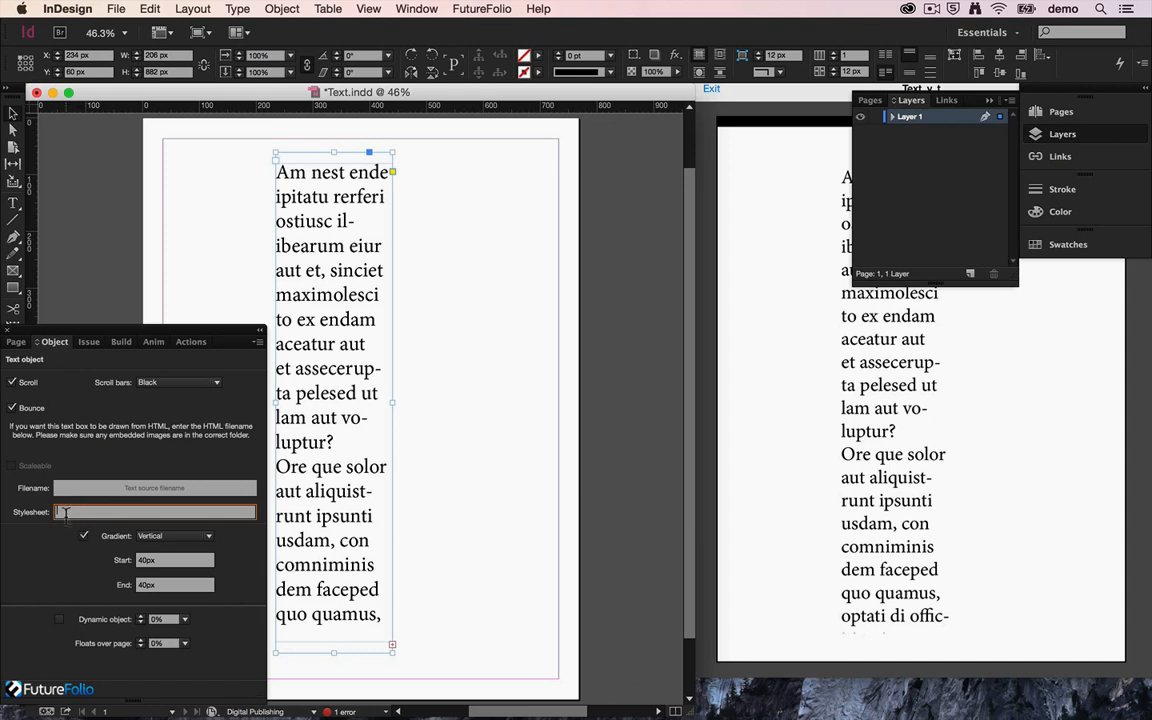
left_click(84, 489)
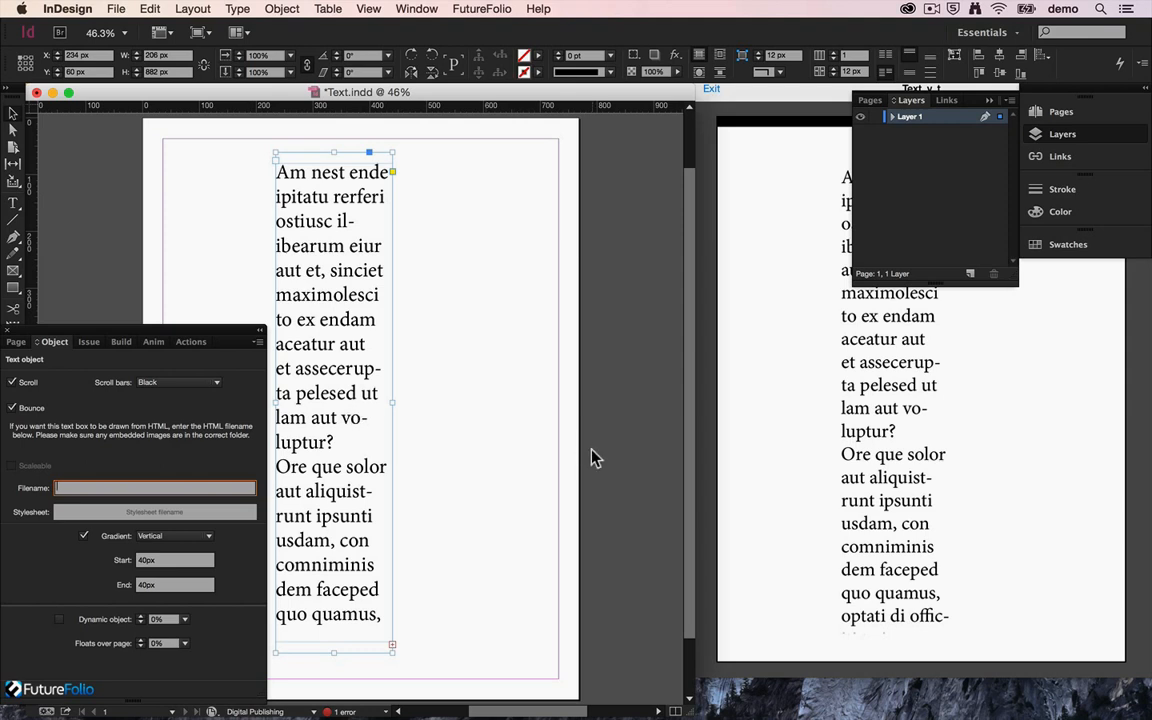
left_click(735, 532)
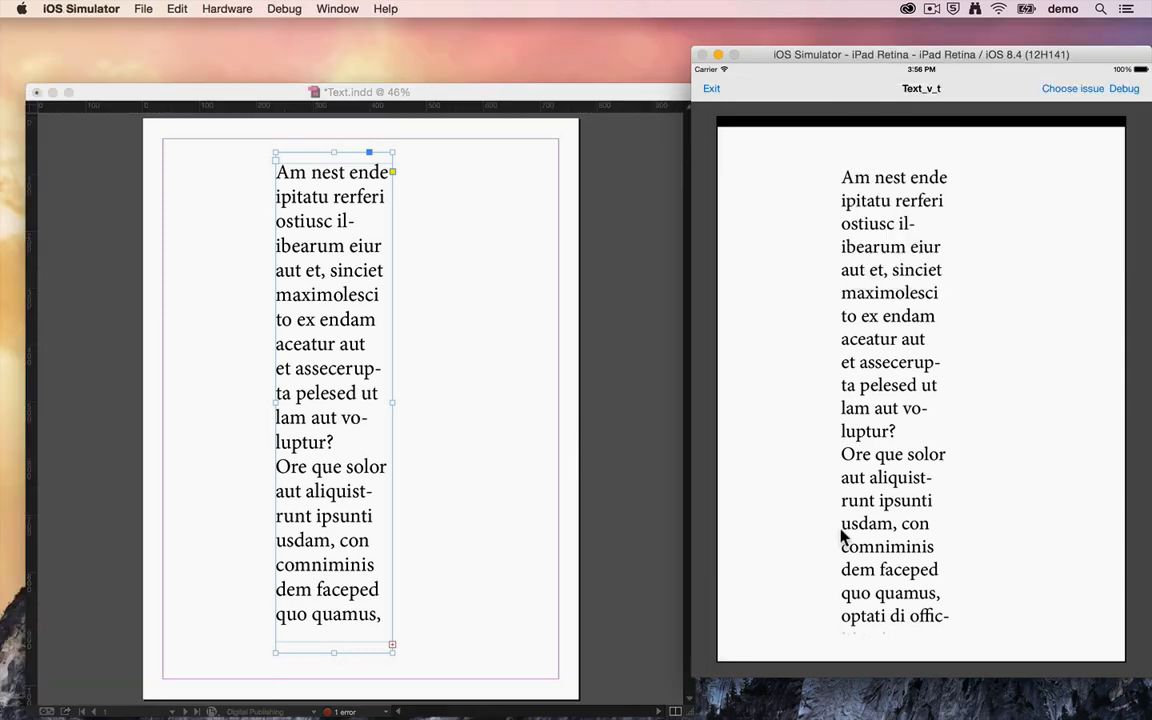